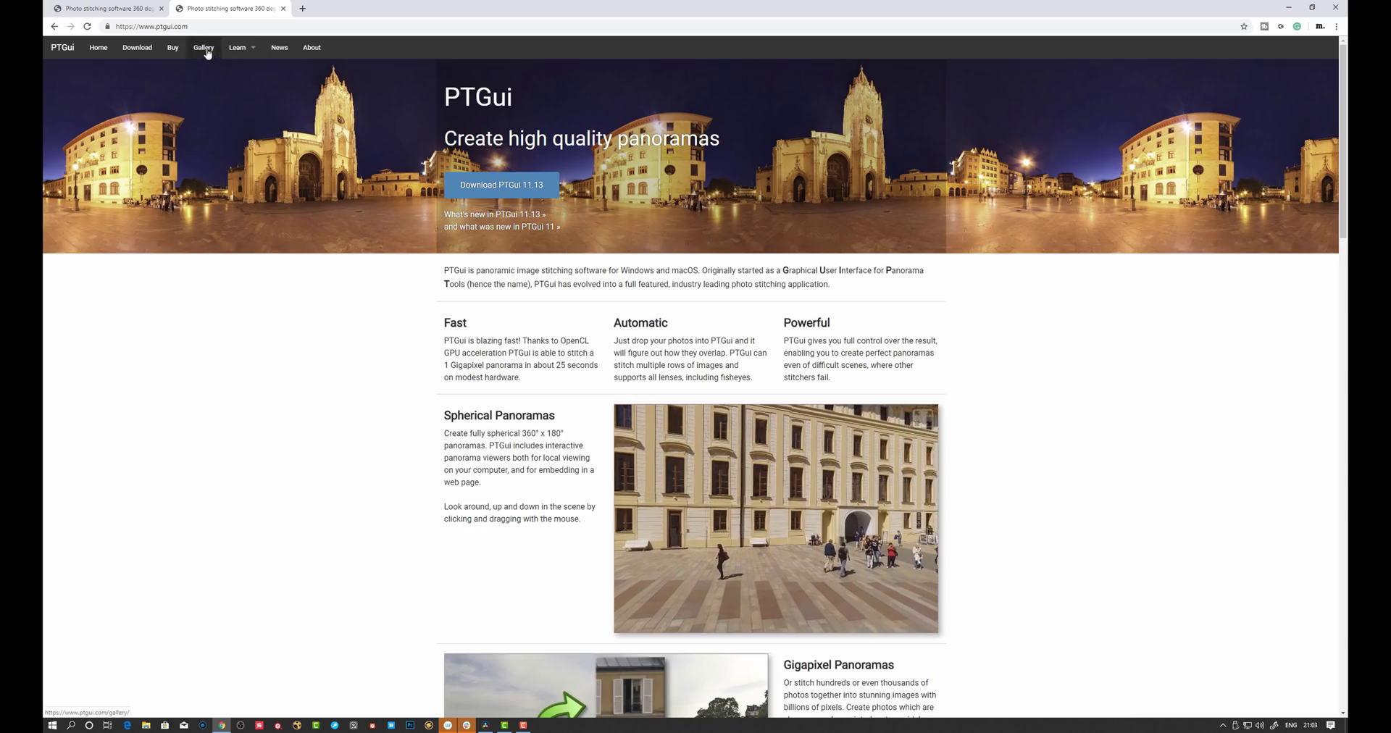
# Browse the PTGui gallery of example panoramas in Chrome
pyautogui.click(204, 50)
pyautogui.scroll(-3, 250, 167)
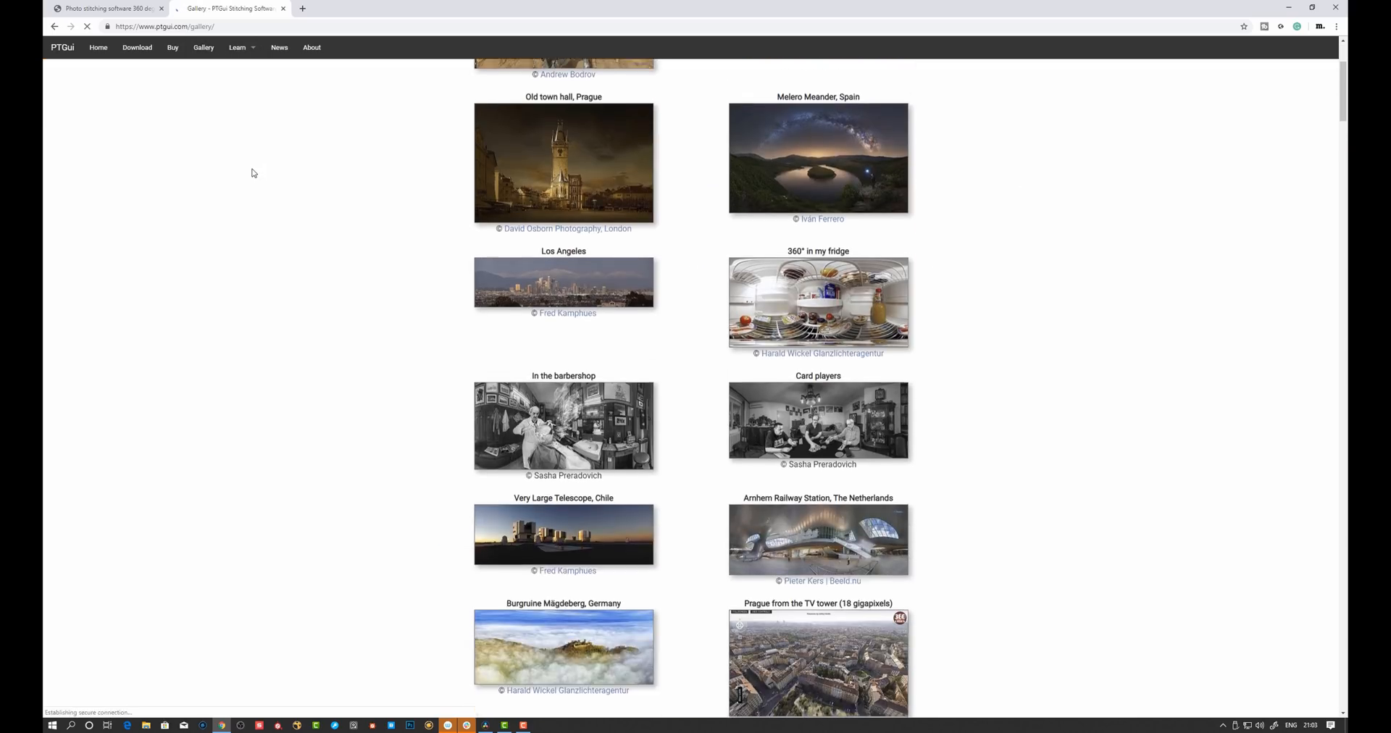
pyautogui.scroll(-2, 250, 168)
pyautogui.scroll(-2, 252, 171)
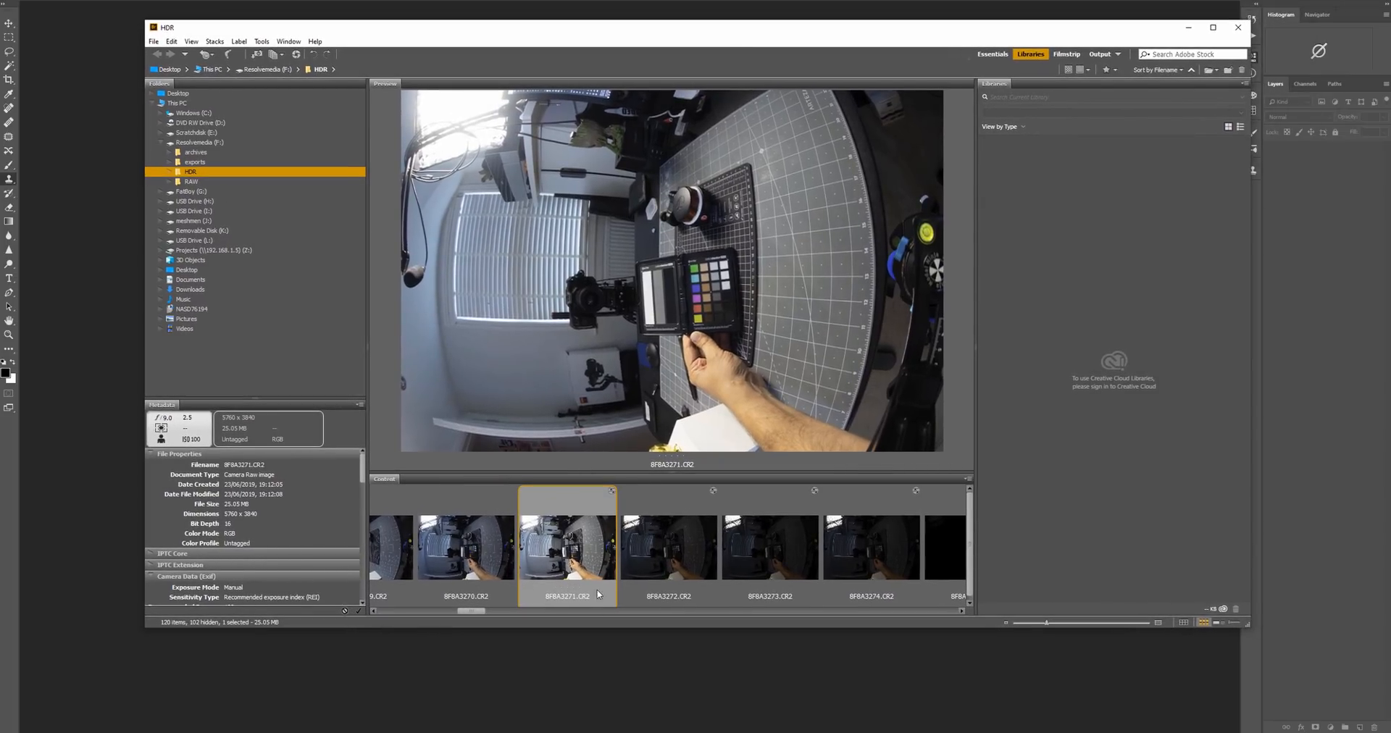
pyautogui.moveTo(471, 610); pyautogui.dragTo(506, 612)
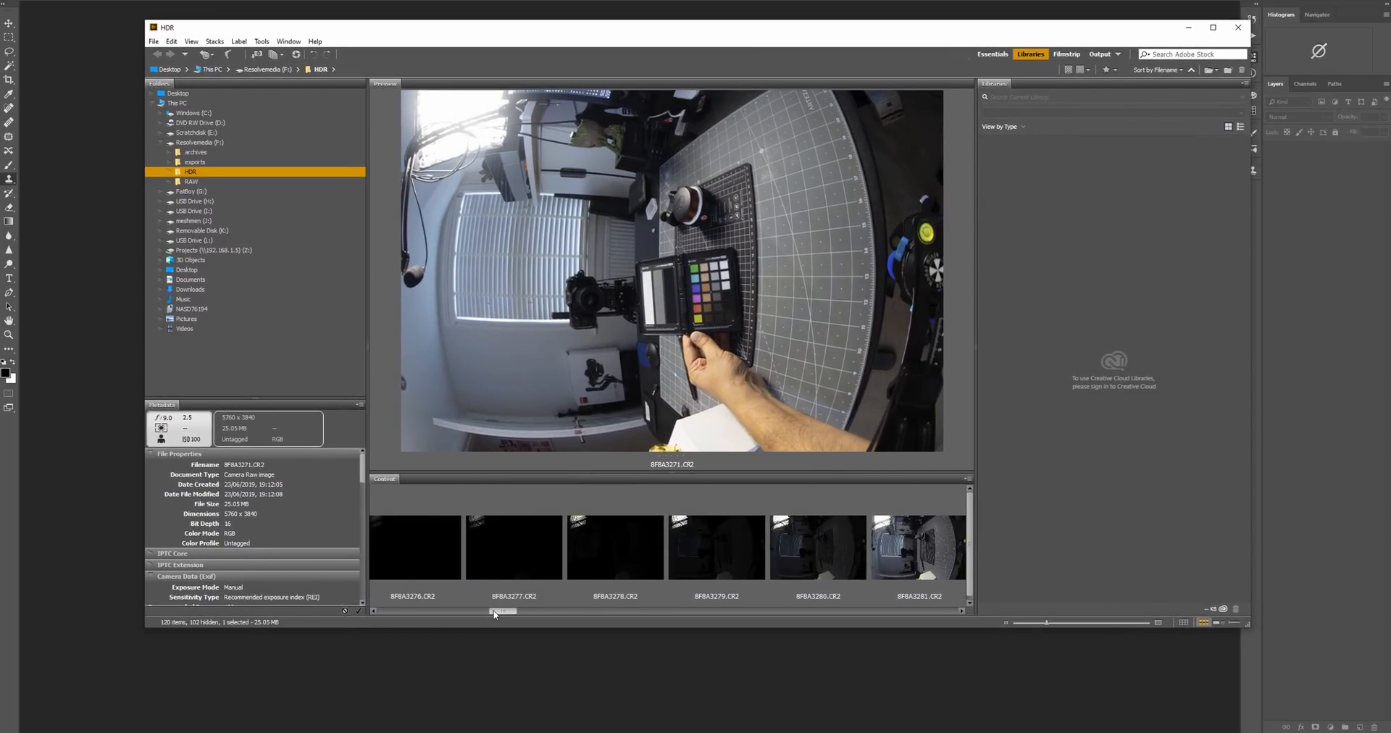
pyautogui.click(645, 555)
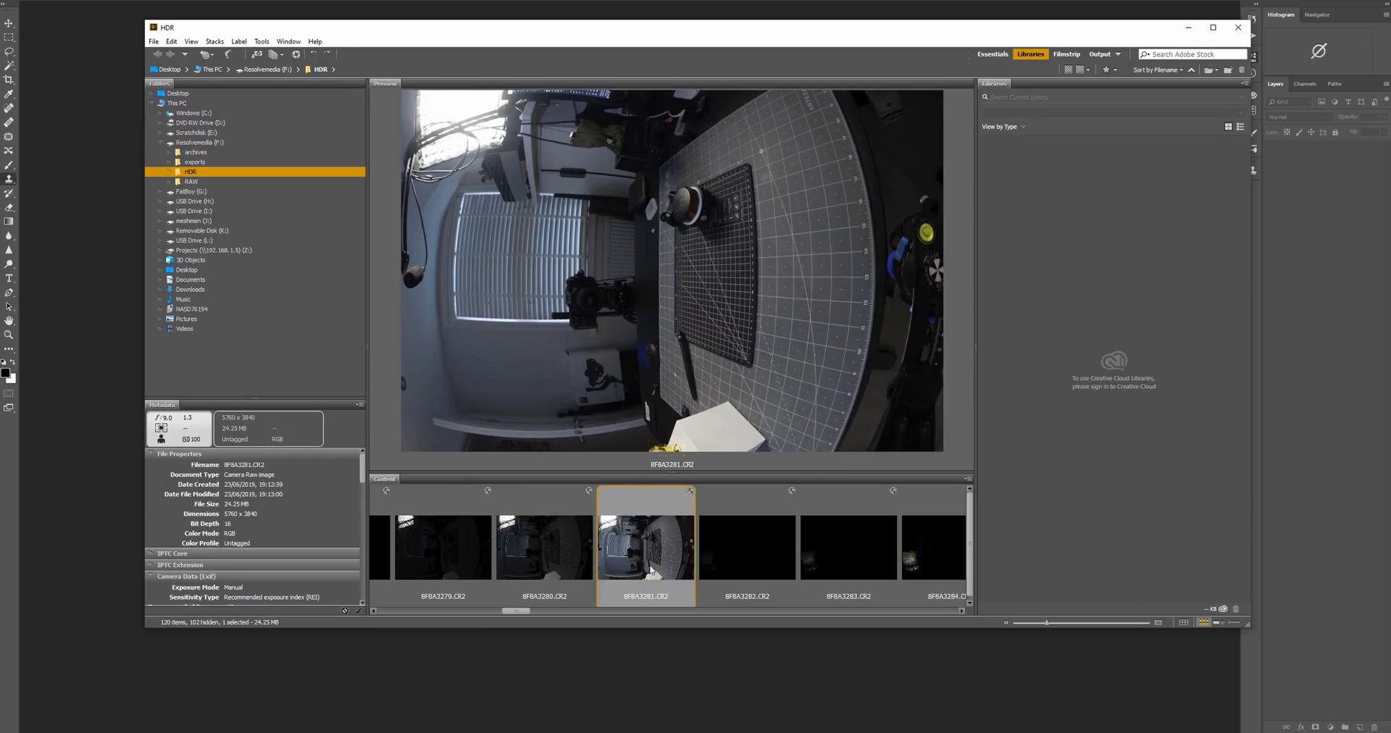
pyautogui.moveTo(515, 612); pyautogui.dragTo(711, 612)
pyautogui.click(502, 549)
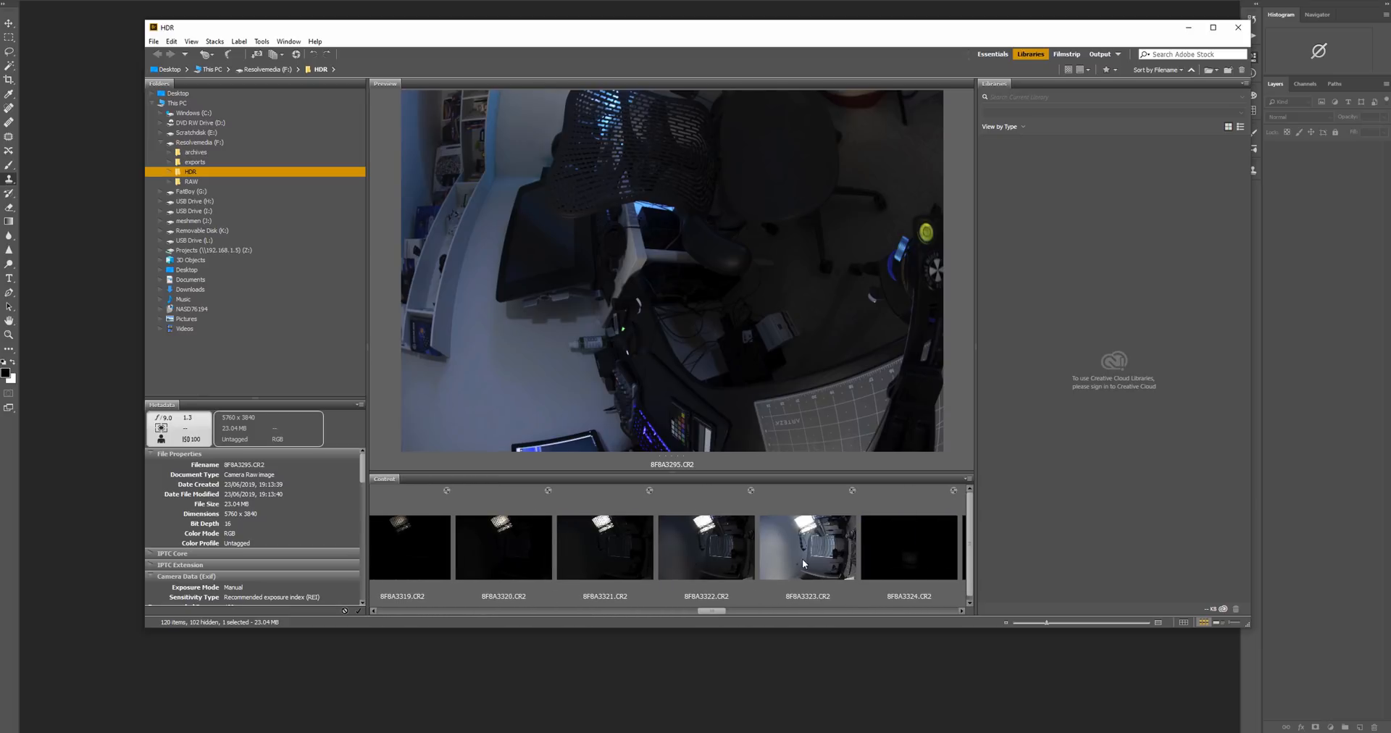
pyautogui.click(810, 566)
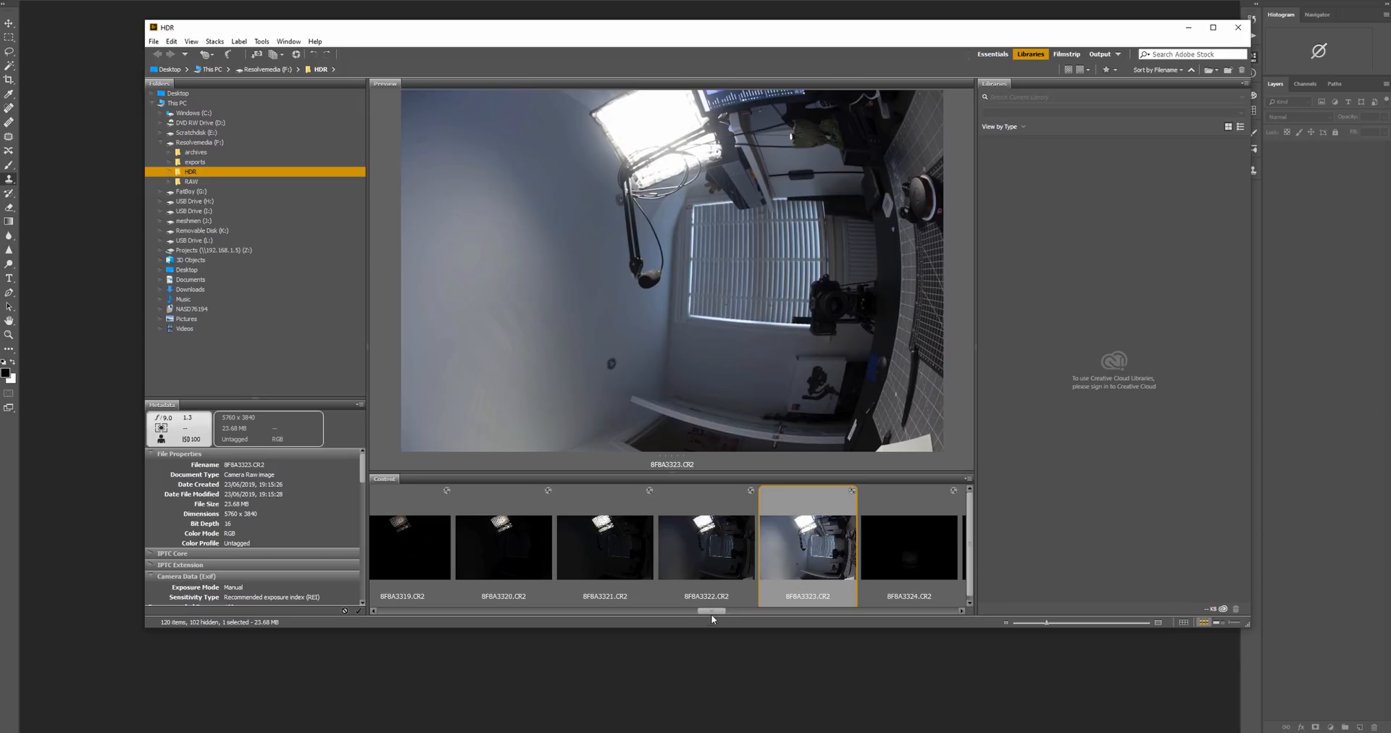
pyautogui.moveTo(711, 614); pyautogui.dragTo(745, 615)
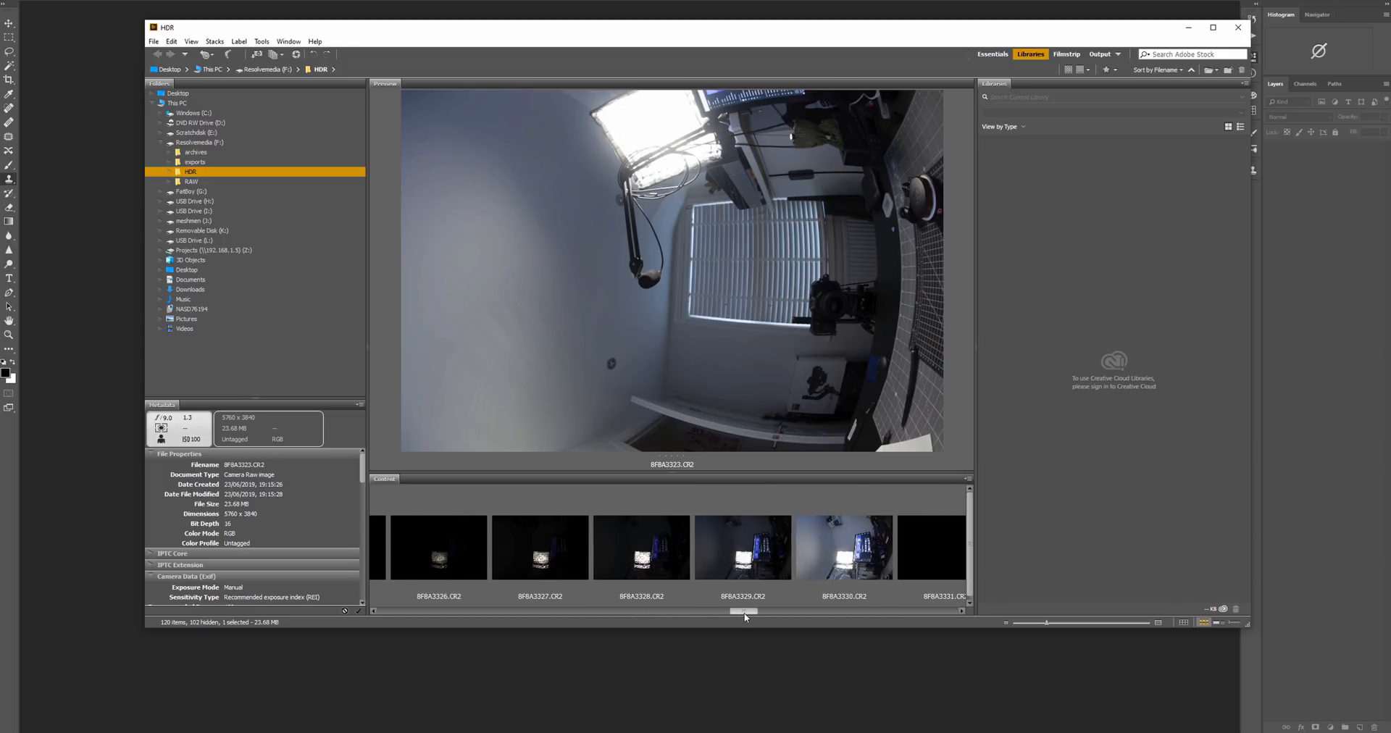
pyautogui.click(750, 564)
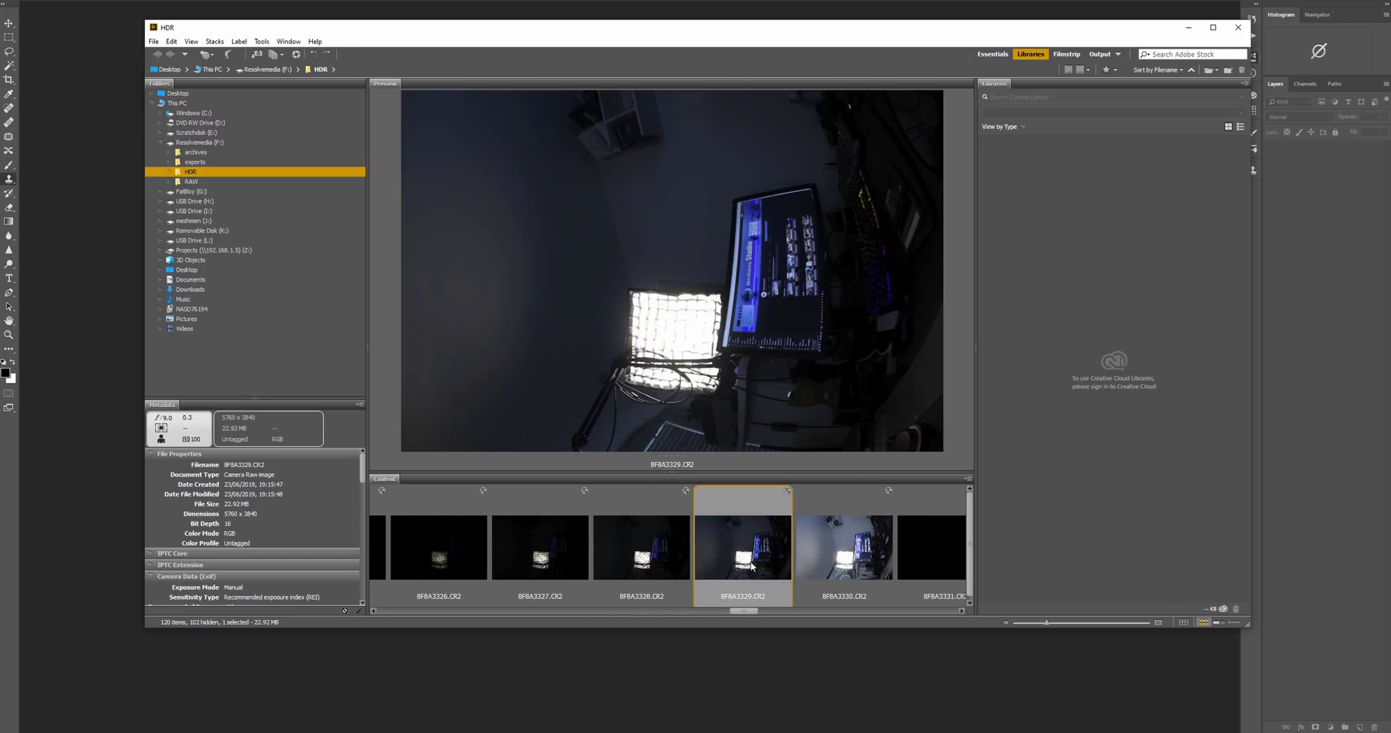
pyautogui.click(430, 557)
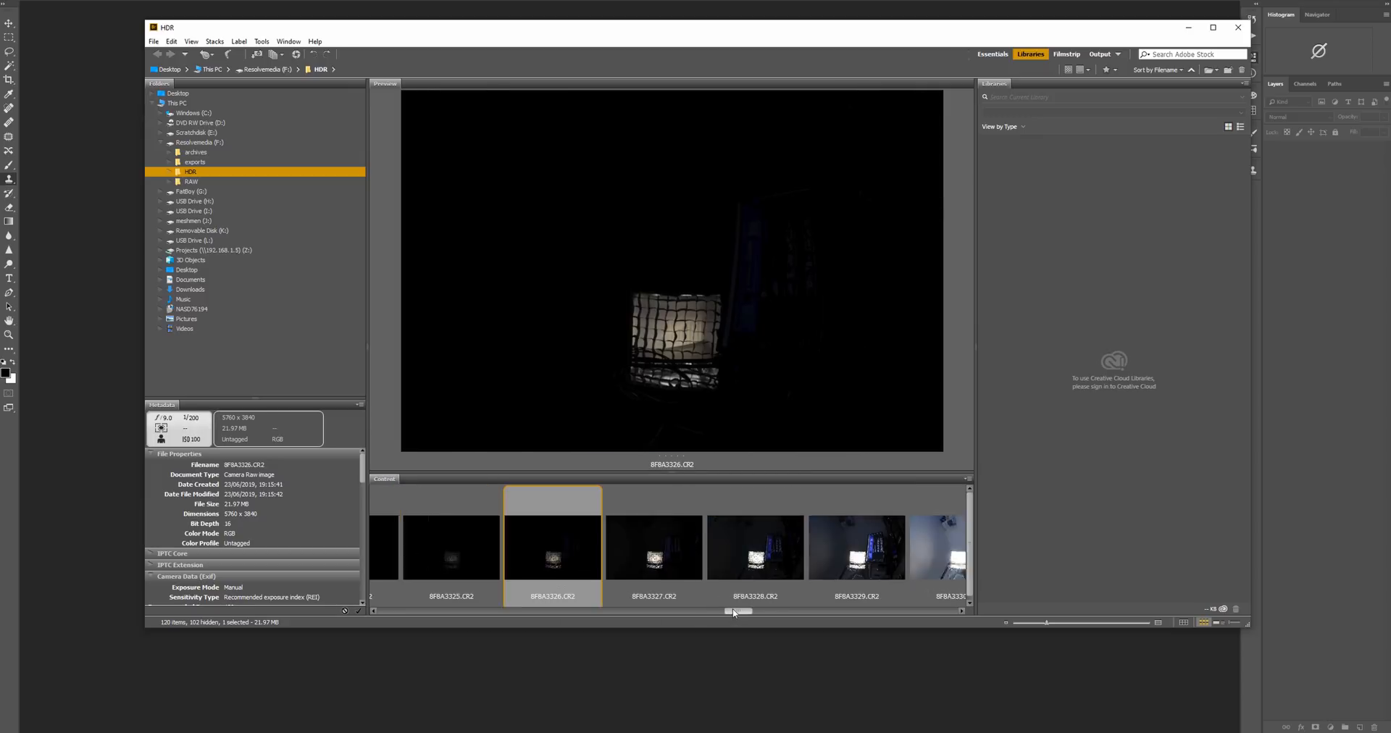
pyautogui.moveTo(734, 612); pyautogui.dragTo(725, 613)
pyautogui.click(460, 557)
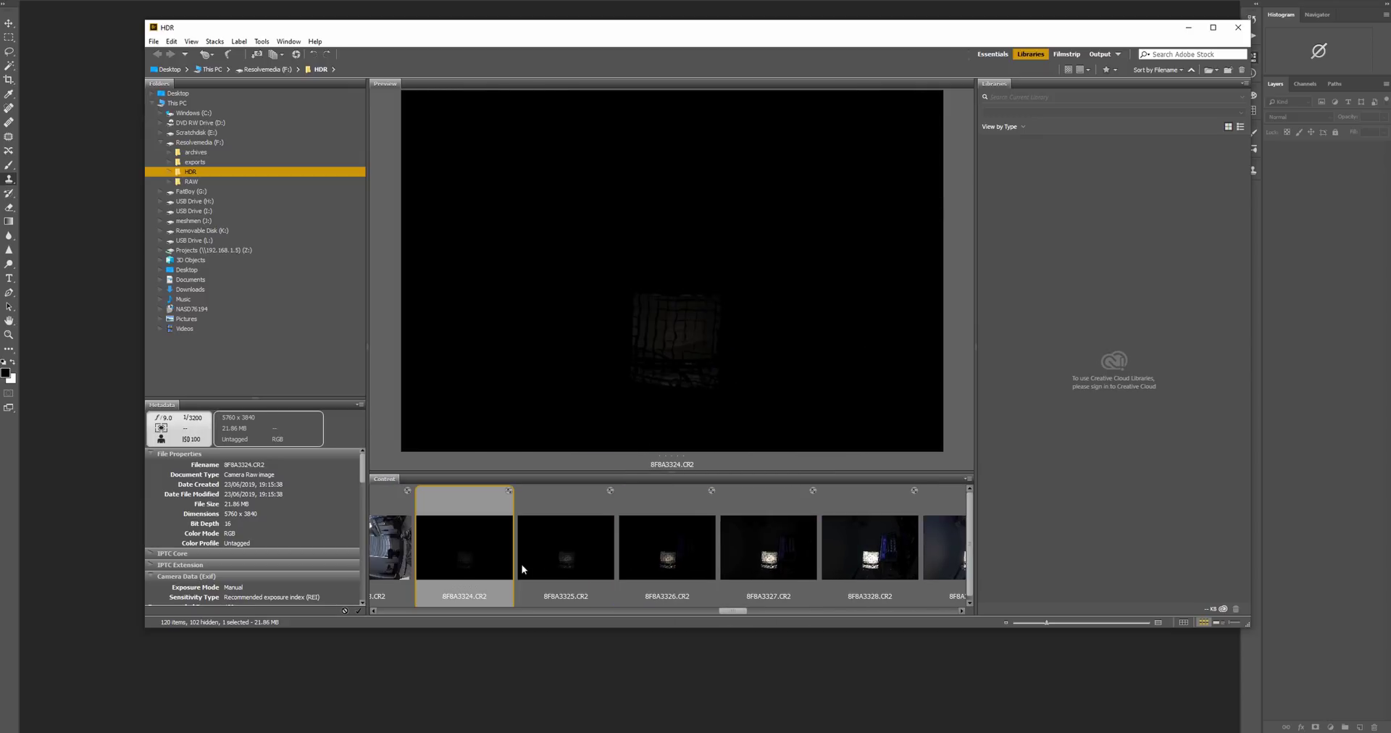
pyautogui.click(563, 544)
pyautogui.click(666, 549)
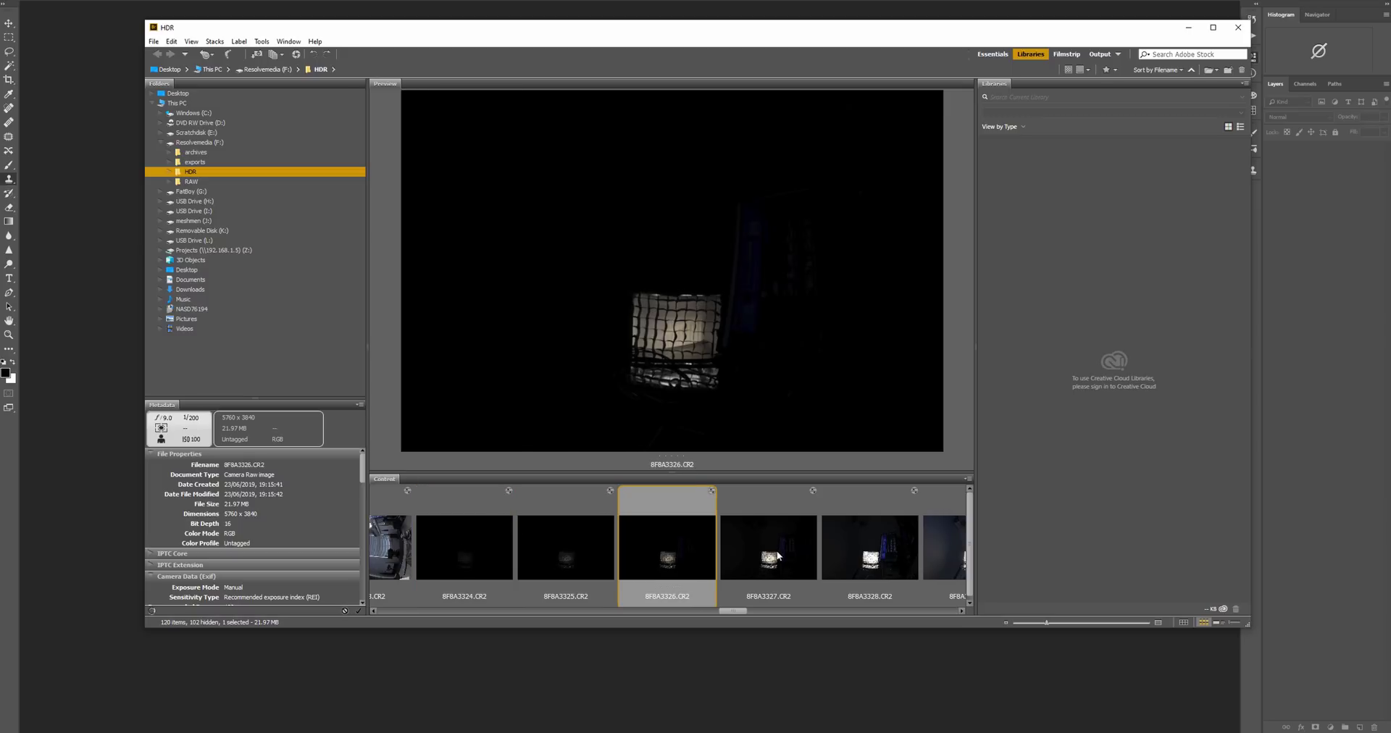
pyautogui.click(768, 557)
pyautogui.click(867, 560)
pyautogui.moveTo(738, 616); pyautogui.dragTo(920, 617)
pyautogui.click(696, 549)
pyautogui.click(796, 549)
pyautogui.click(662, 555)
pyautogui.click(717, 549)
pyautogui.click(782, 549)
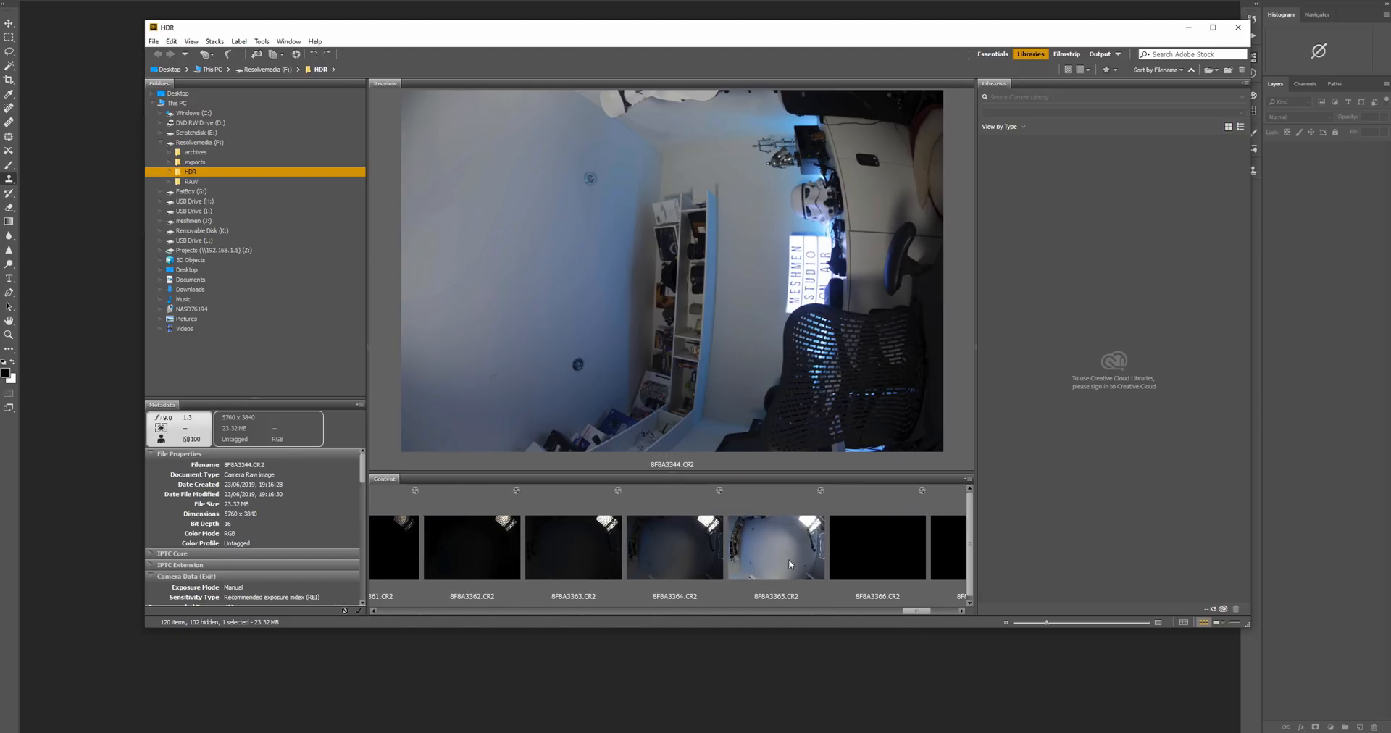
pyautogui.click(788, 560)
pyautogui.click(668, 545)
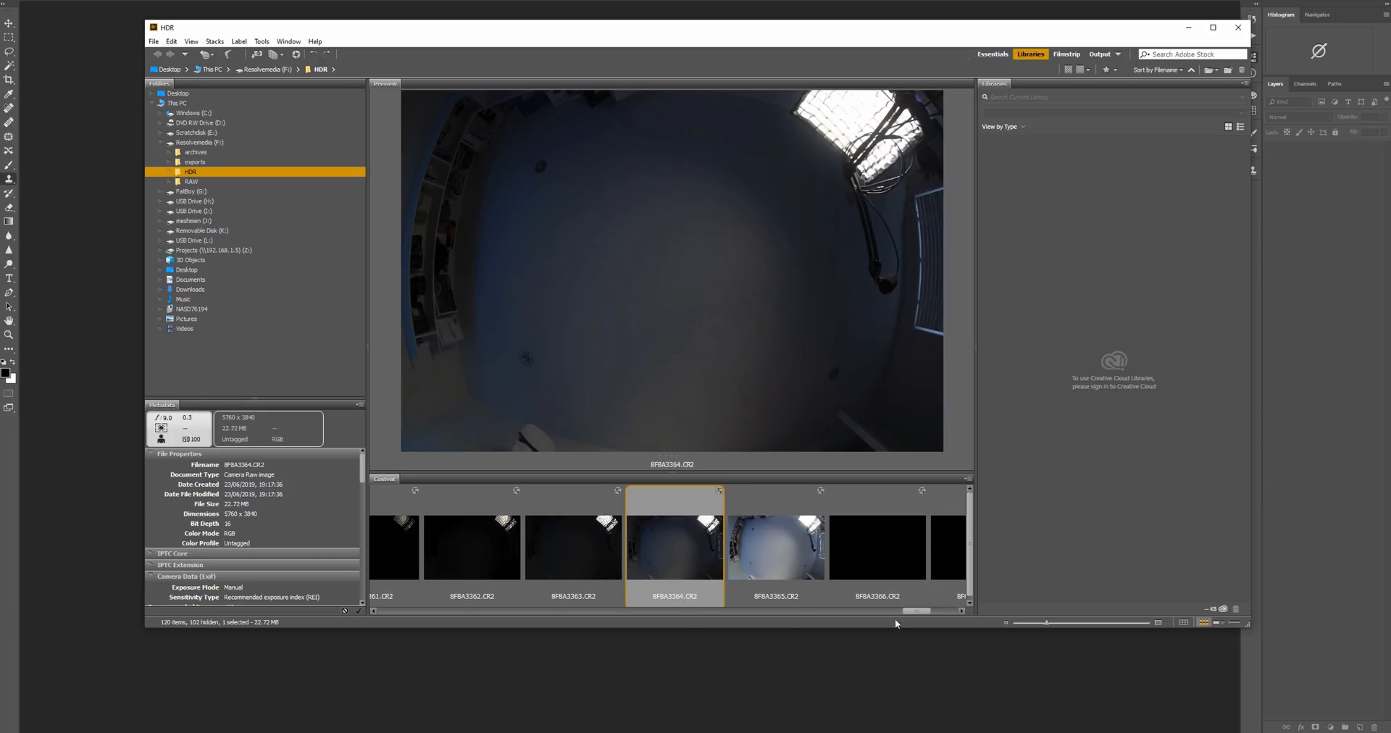
pyautogui.moveTo(904, 613); pyautogui.dragTo(896, 616)
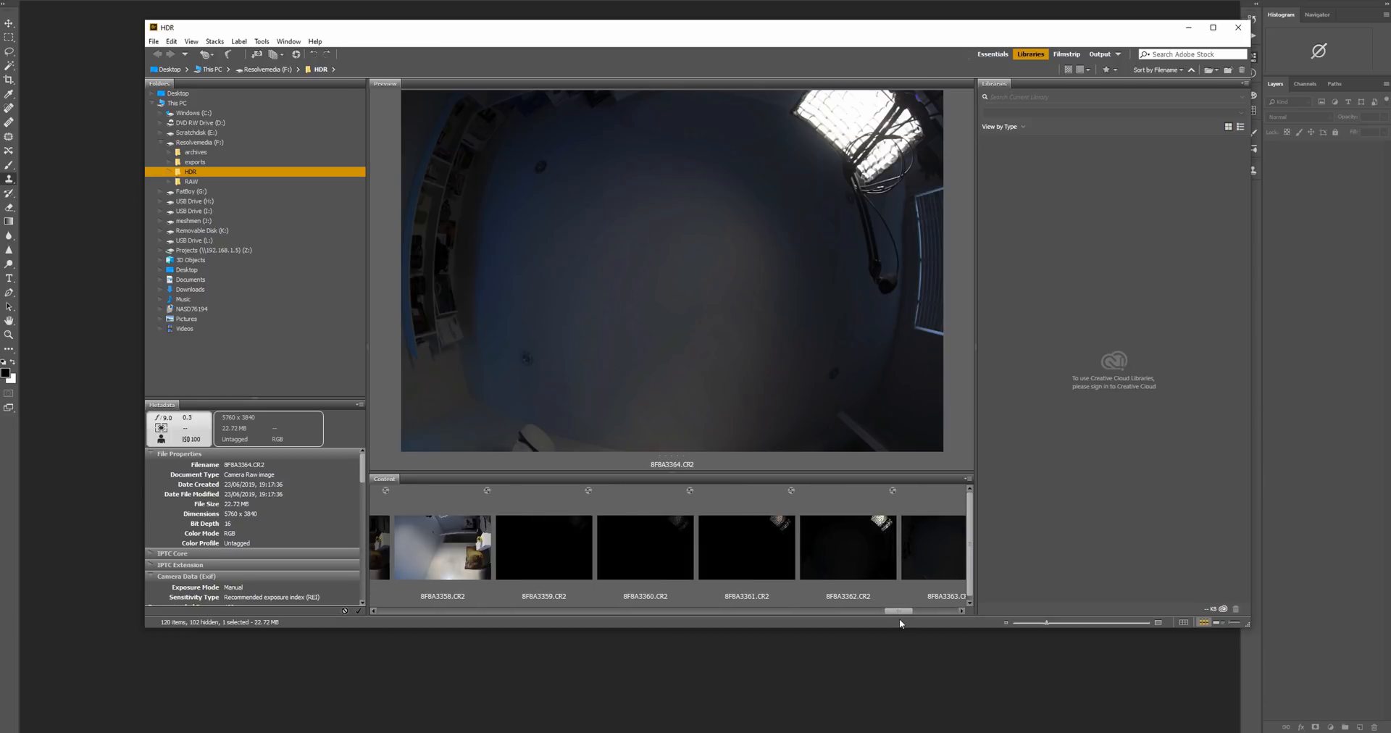
pyautogui.click(562, 558)
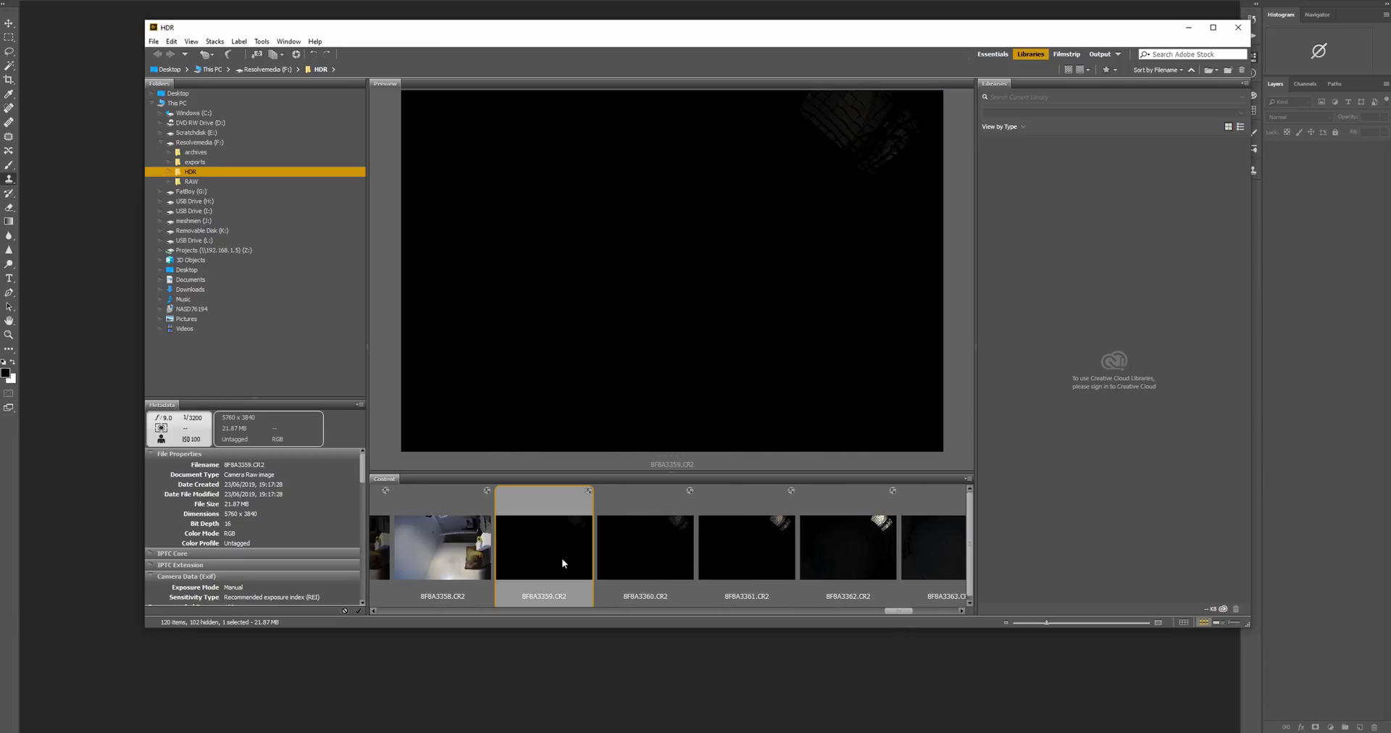
pyautogui.click(649, 558)
pyautogui.click(761, 560)
pyautogui.click(848, 560)
pyautogui.moveTo(897, 610); pyautogui.dragTo(906, 612)
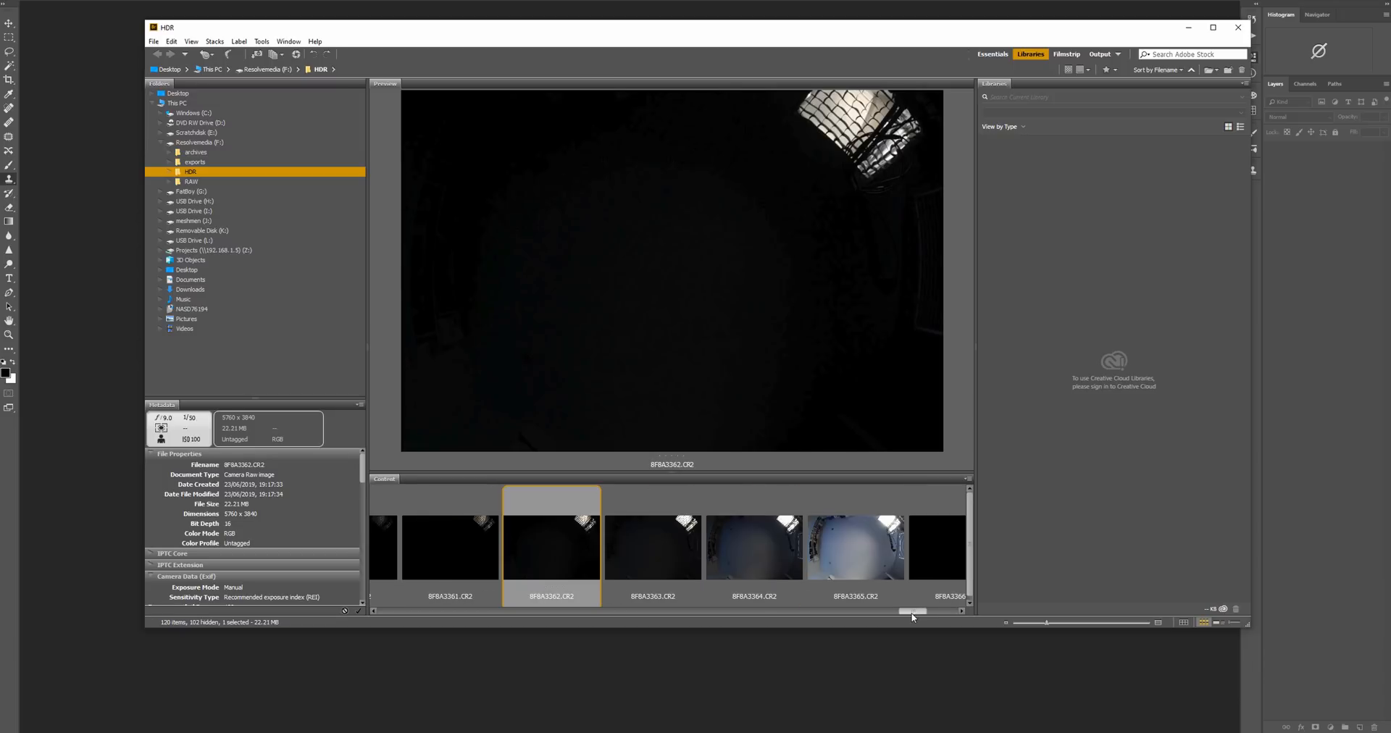
pyautogui.click(672, 563)
pyautogui.click(754, 559)
pyautogui.click(856, 560)
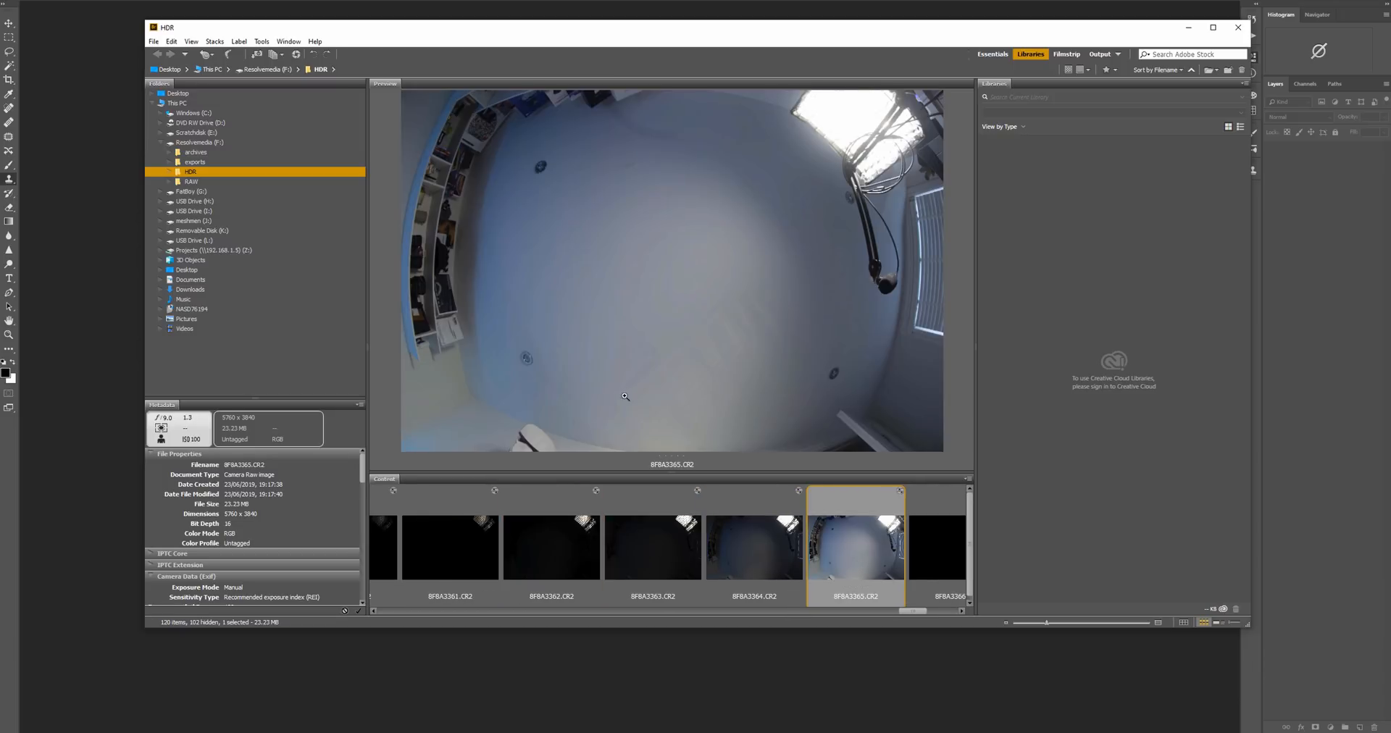
pyautogui.moveTo(919, 612); pyautogui.dragTo(940, 612)
pyautogui.click(412, 555)
pyautogui.click(511, 549)
pyautogui.click(611, 551)
pyautogui.click(712, 560)
pyautogui.click(815, 560)
pyautogui.click(922, 560)
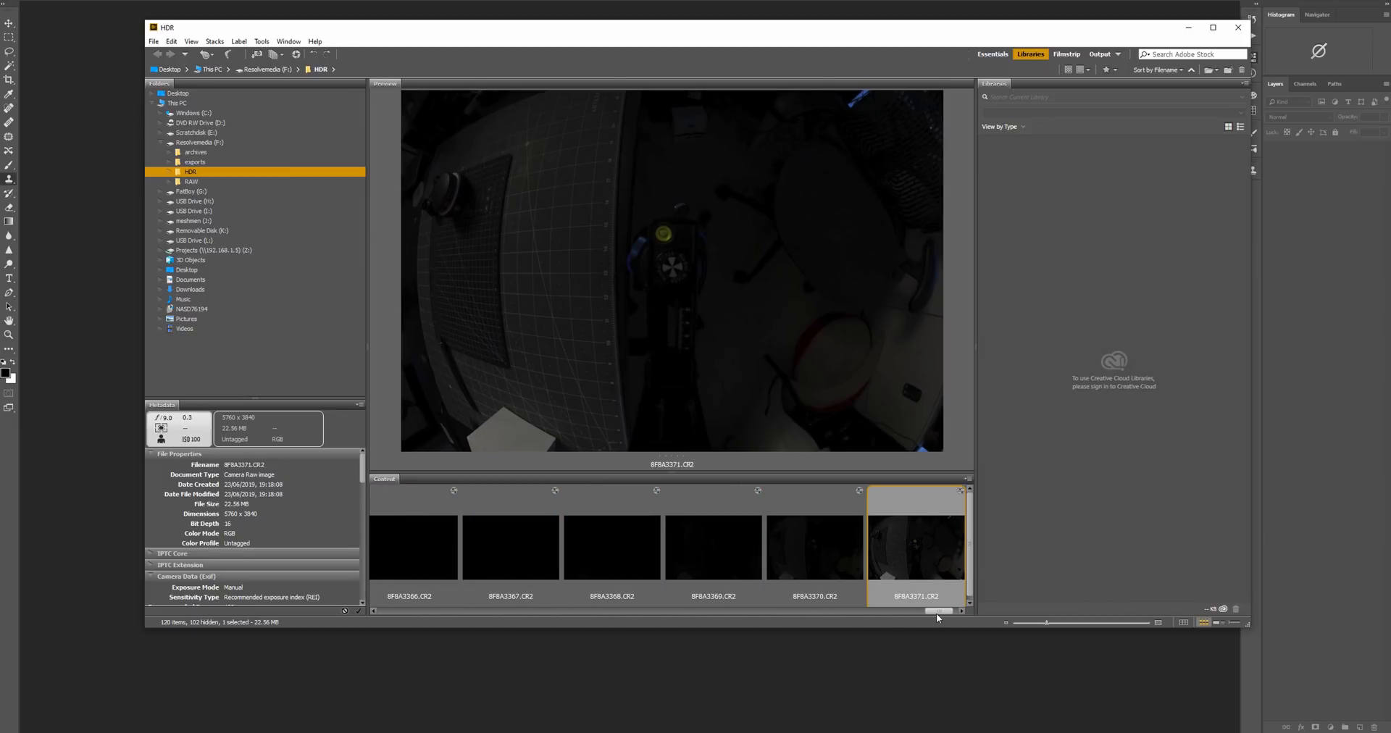
pyautogui.moveTo(936, 612); pyautogui.dragTo(945, 612)
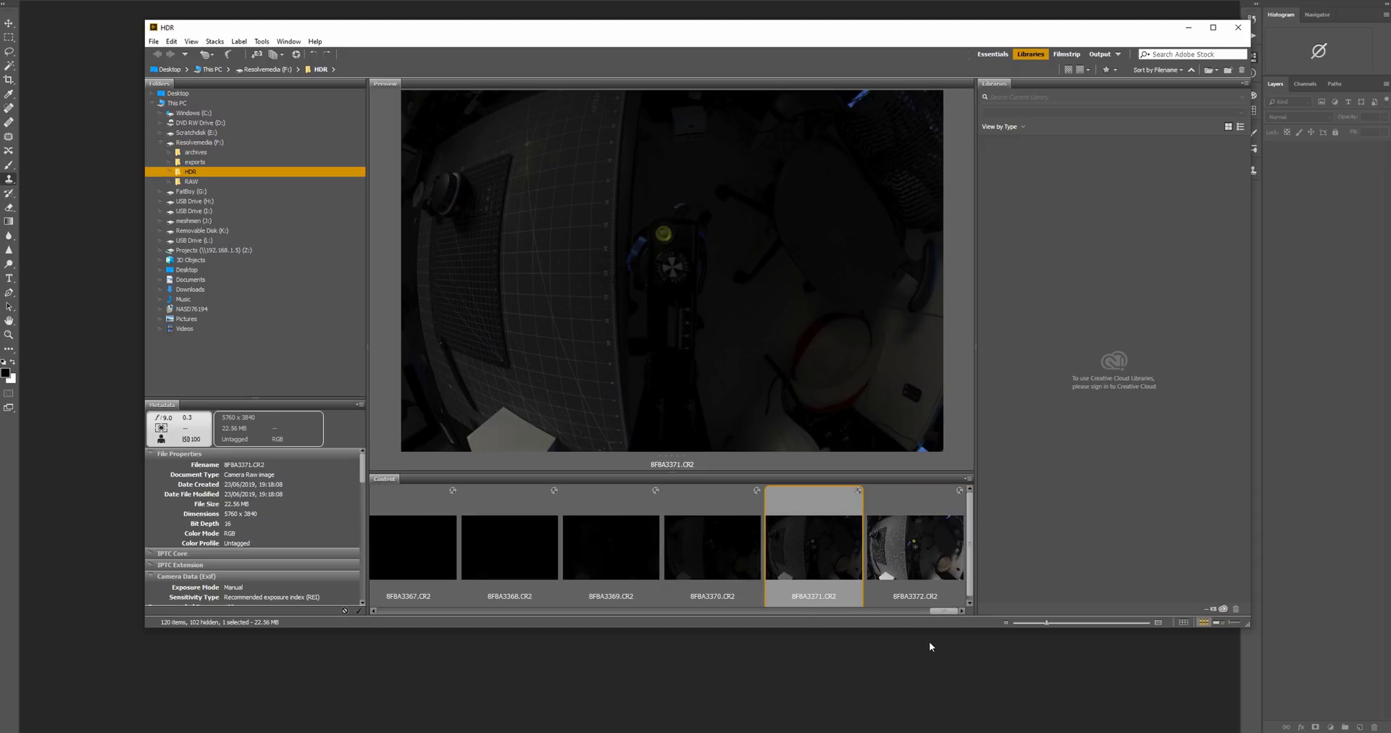
# Select all 103 exposures from 8F8A3270.CR2 through 8F8A3372.CR2 and bring up their actions
pyautogui.press('Right')
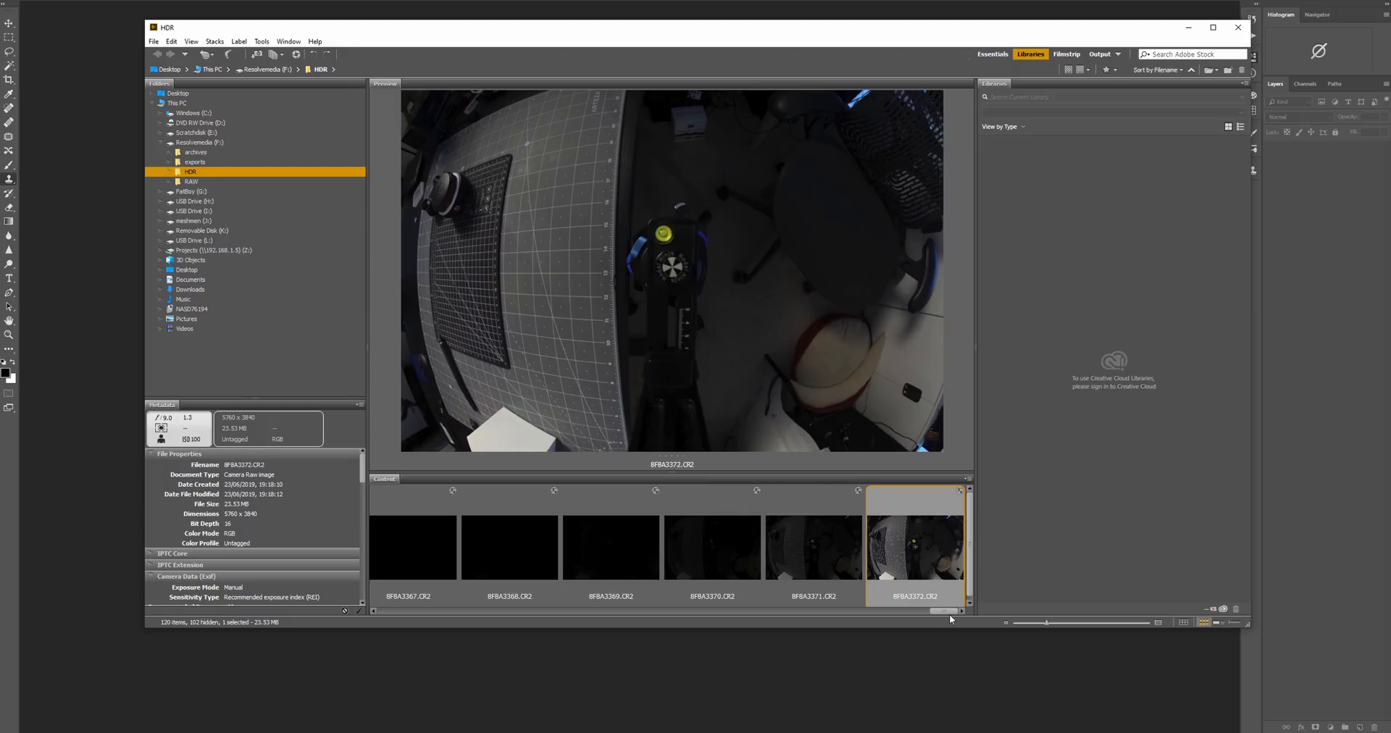
pyautogui.moveTo(949, 614)
pyautogui.mouseDown()
pyautogui.moveTo(393, 622)
pyautogui.moveTo(459, 626)
pyautogui.mouseUp()
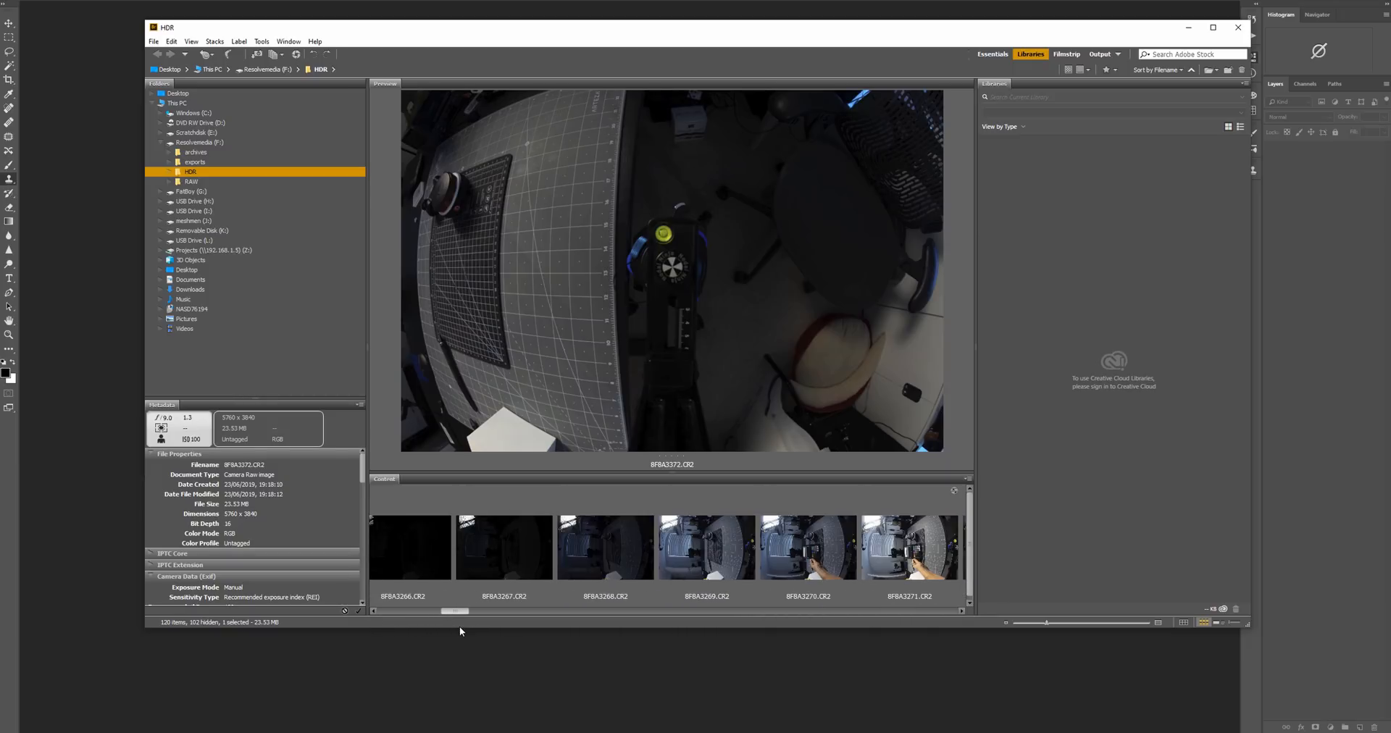
pyautogui.click(835, 594)
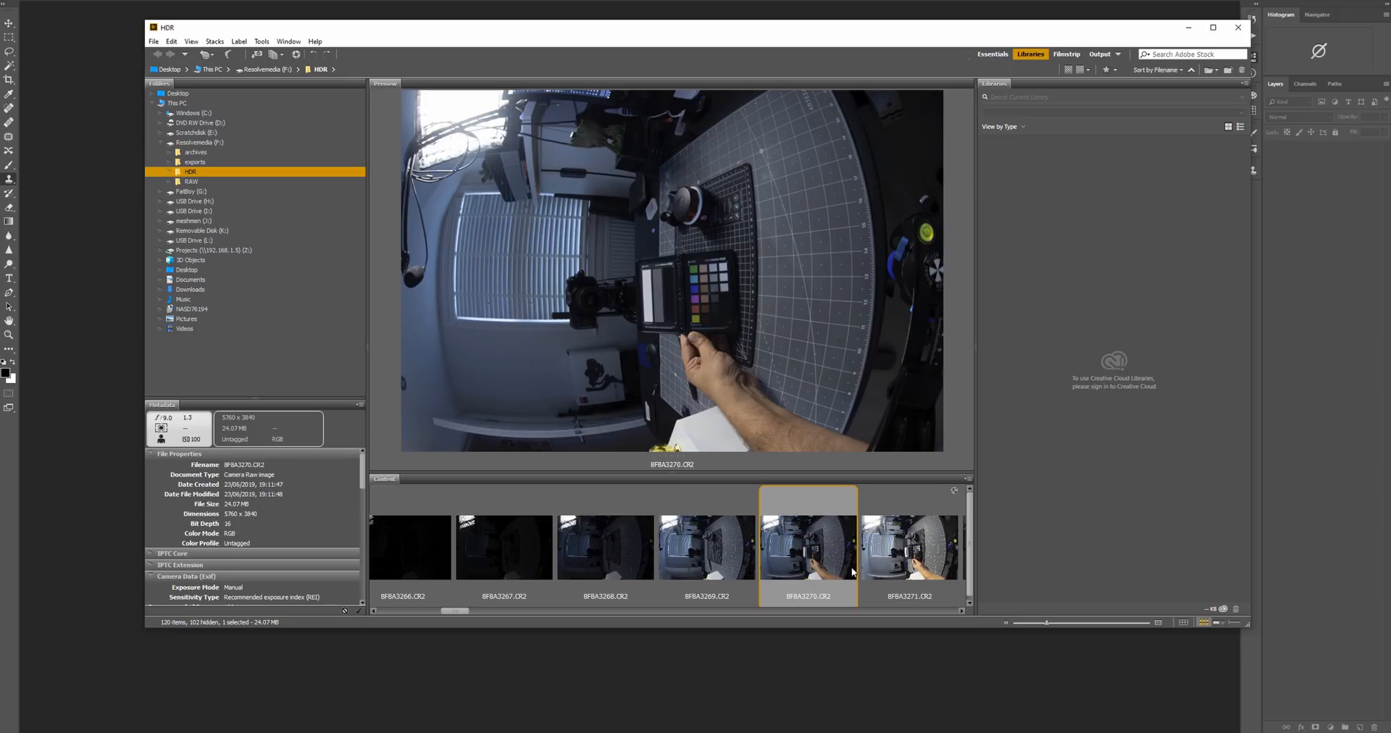
pyautogui.moveTo(459, 616); pyautogui.dragTo(945, 611)
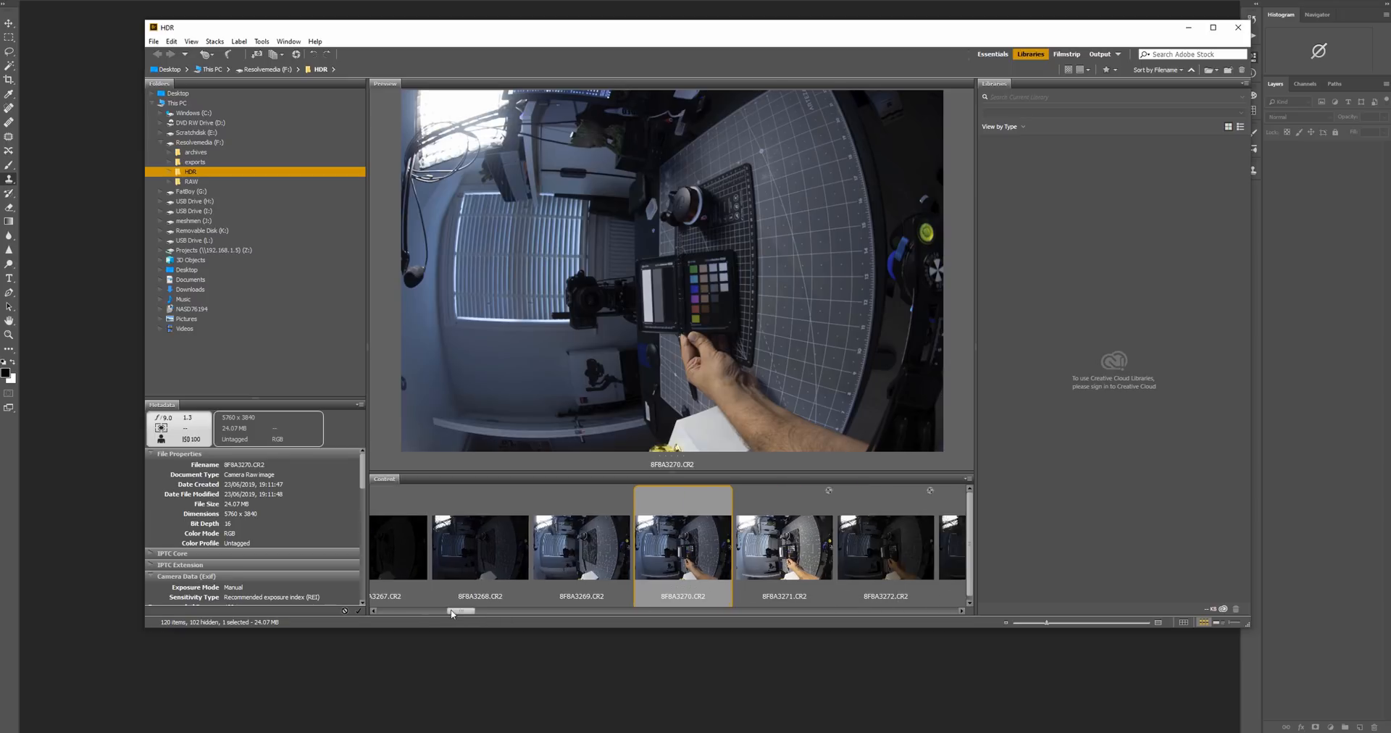
pyautogui.keyDown('shift'); pyautogui.click(937, 555); pyautogui.keyUp('shift')
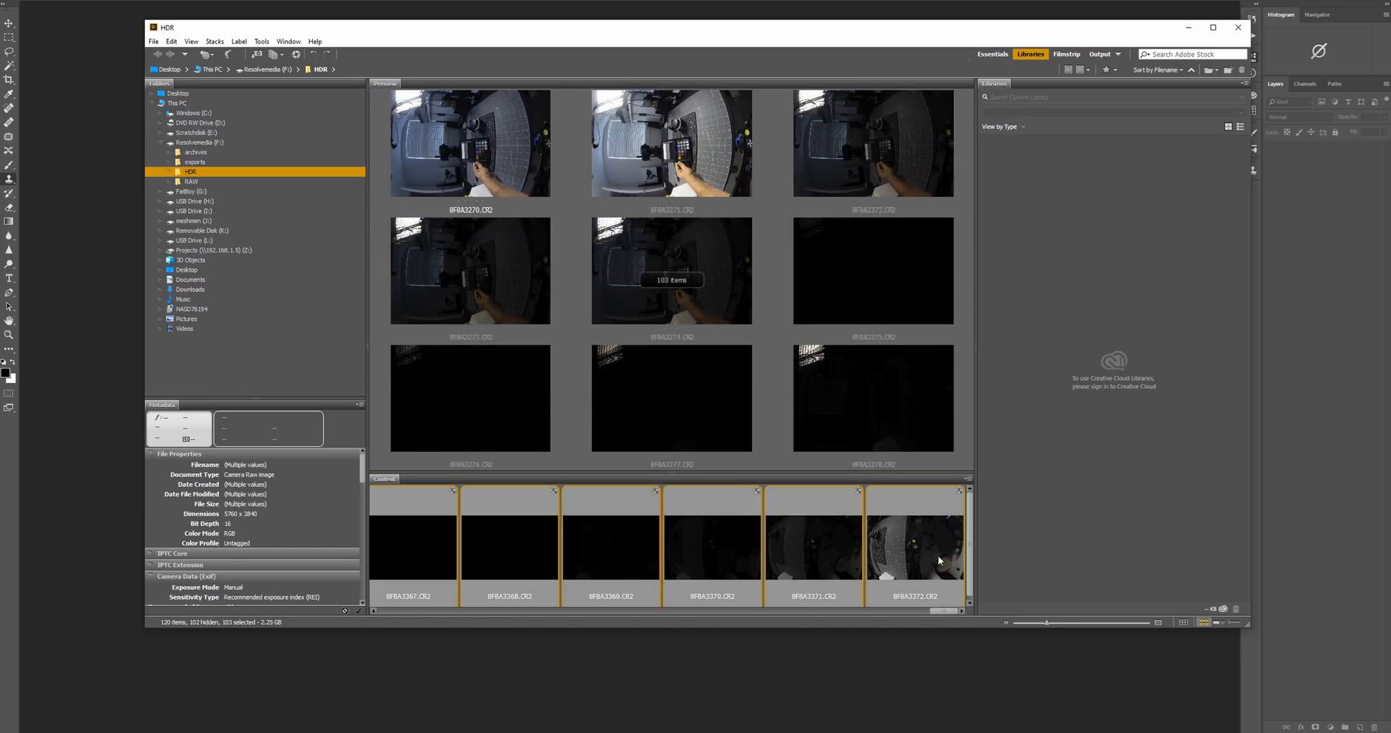
pyautogui.rightClick(902, 532)
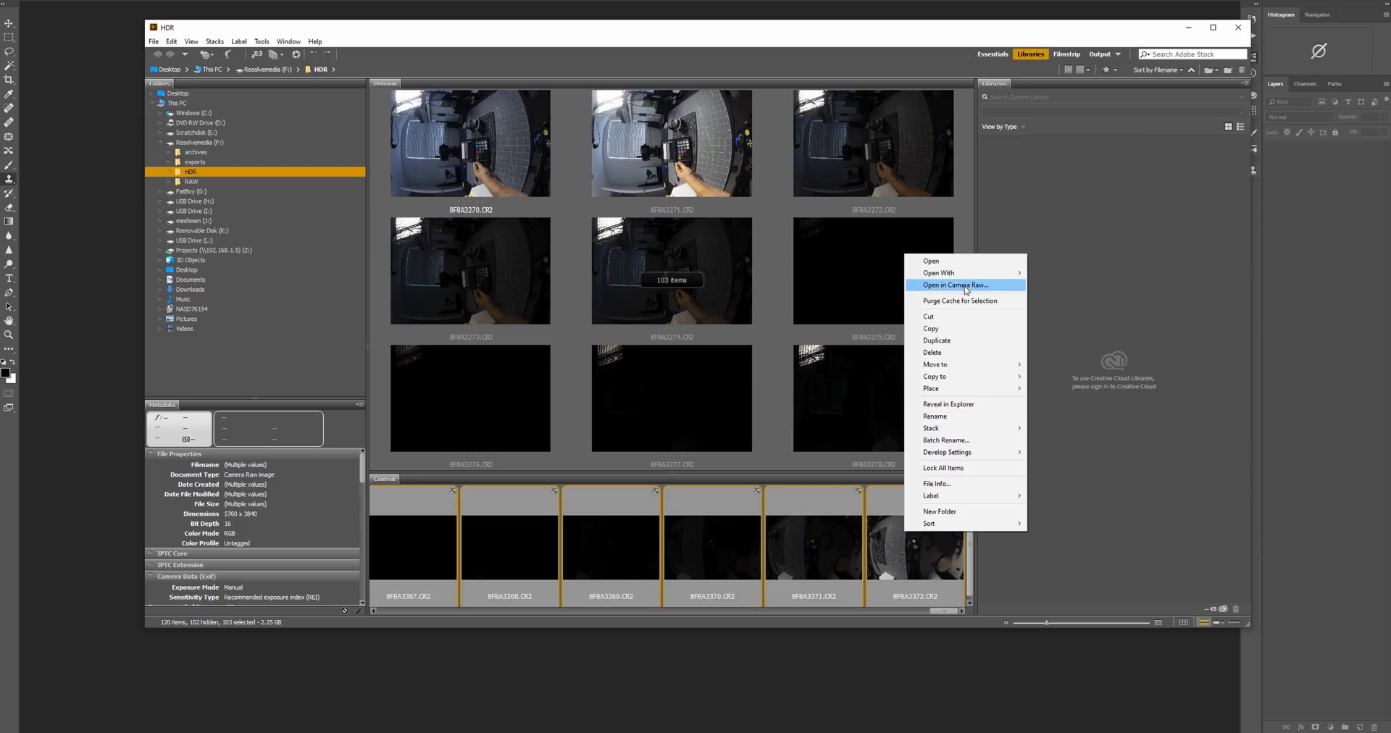
# Open the 103 exposures in Camera Raw and set a custom white balance from the chart
pyautogui.click(965, 289)
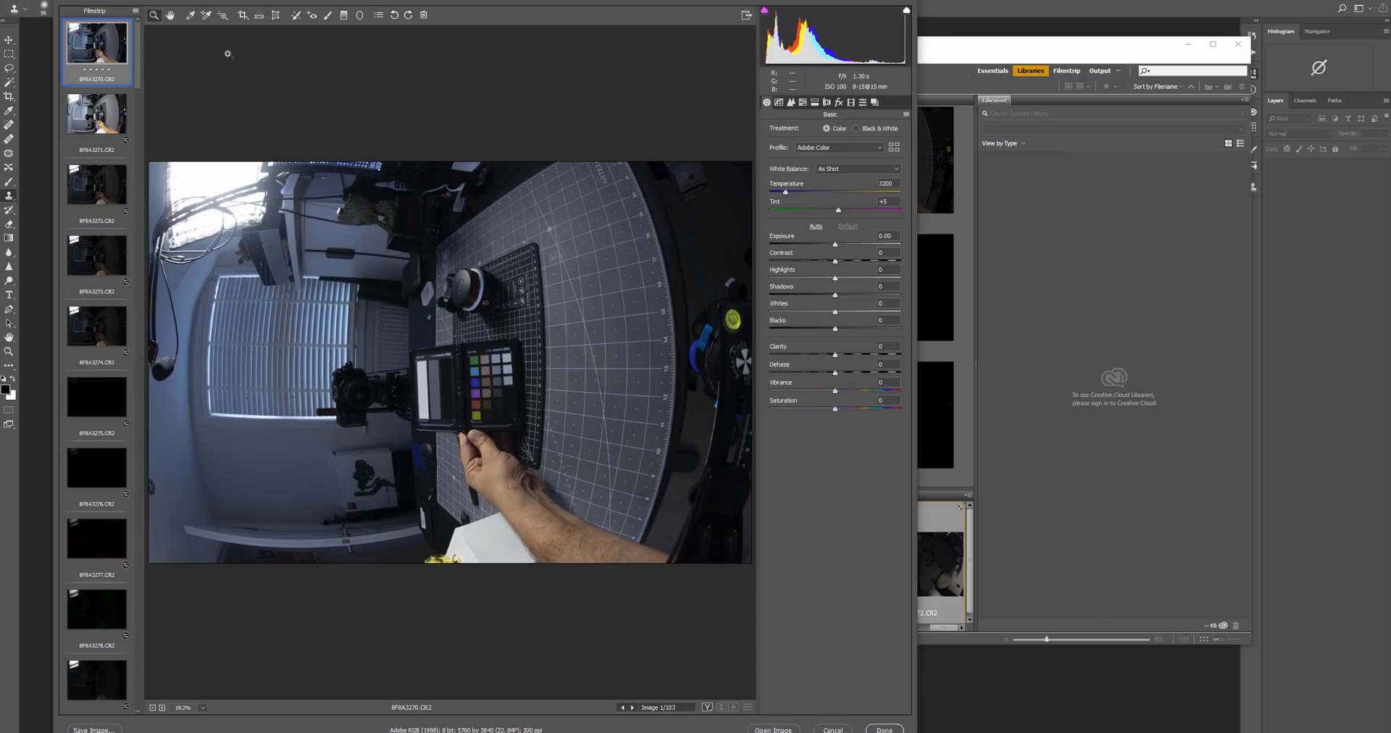
pyautogui.click(198, 21)
pyautogui.click(423, 376)
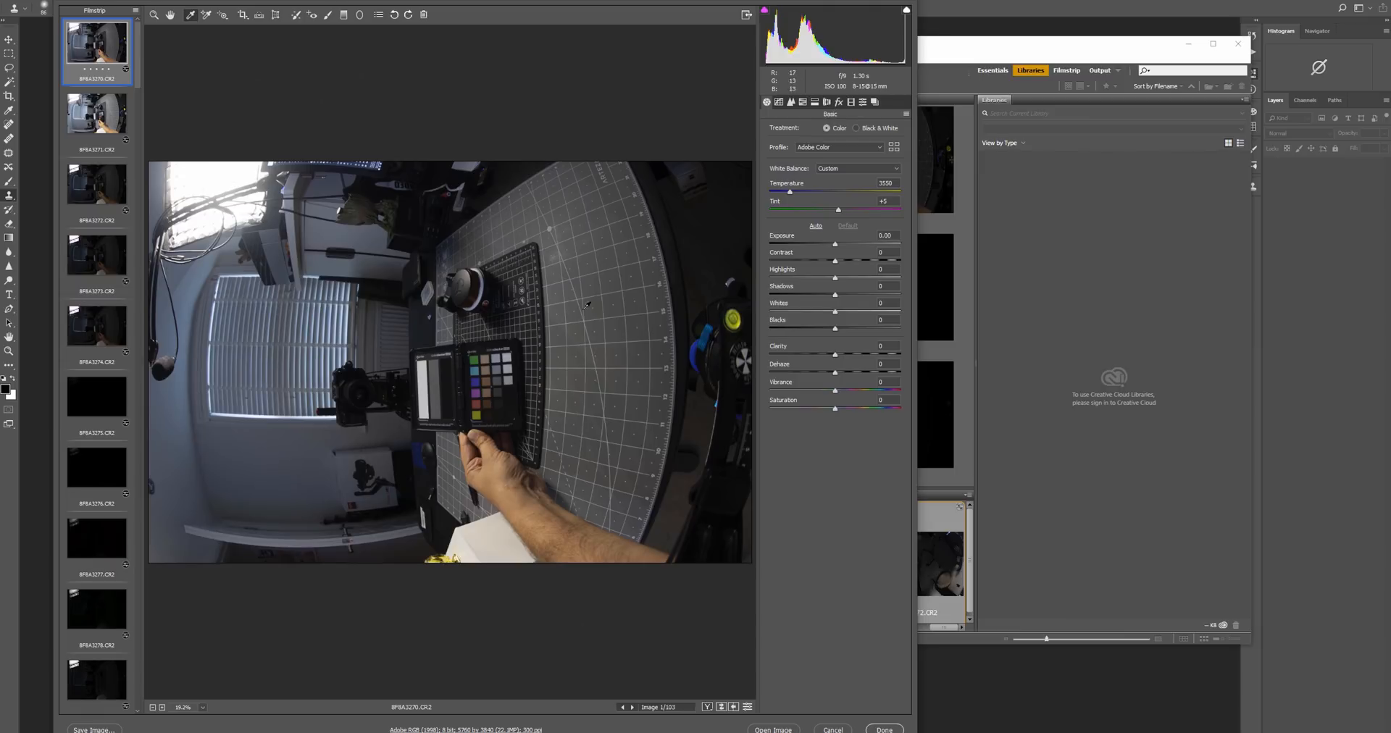
# Zoom in on the ruler edge to inspect colour fringing and show Lens Corrections
pyautogui.click(152, 14)
pyautogui.moveTo(587, 323)
pyautogui.mouseDown()
pyautogui.moveTo(607, 323)
pyautogui.moveTo(514, 351)
pyautogui.mouseUp()
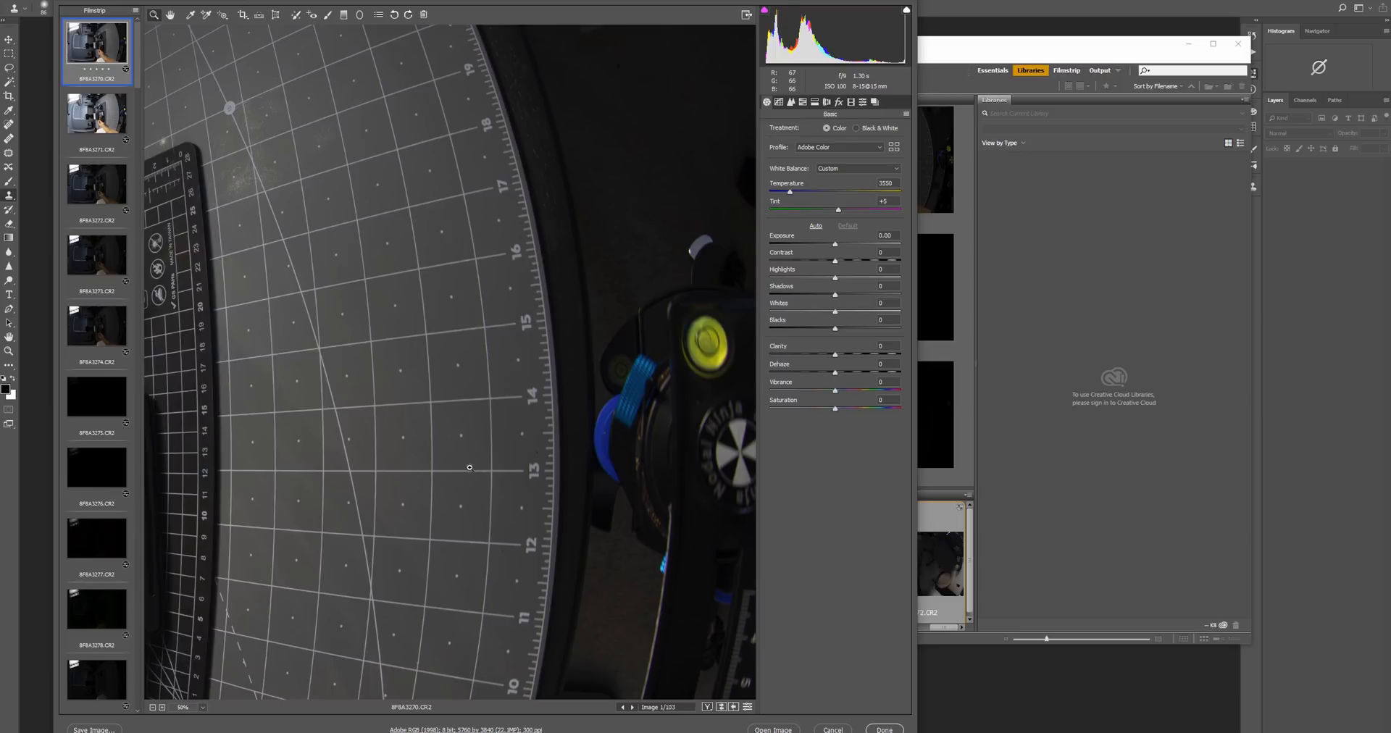
pyautogui.click(519, 429)
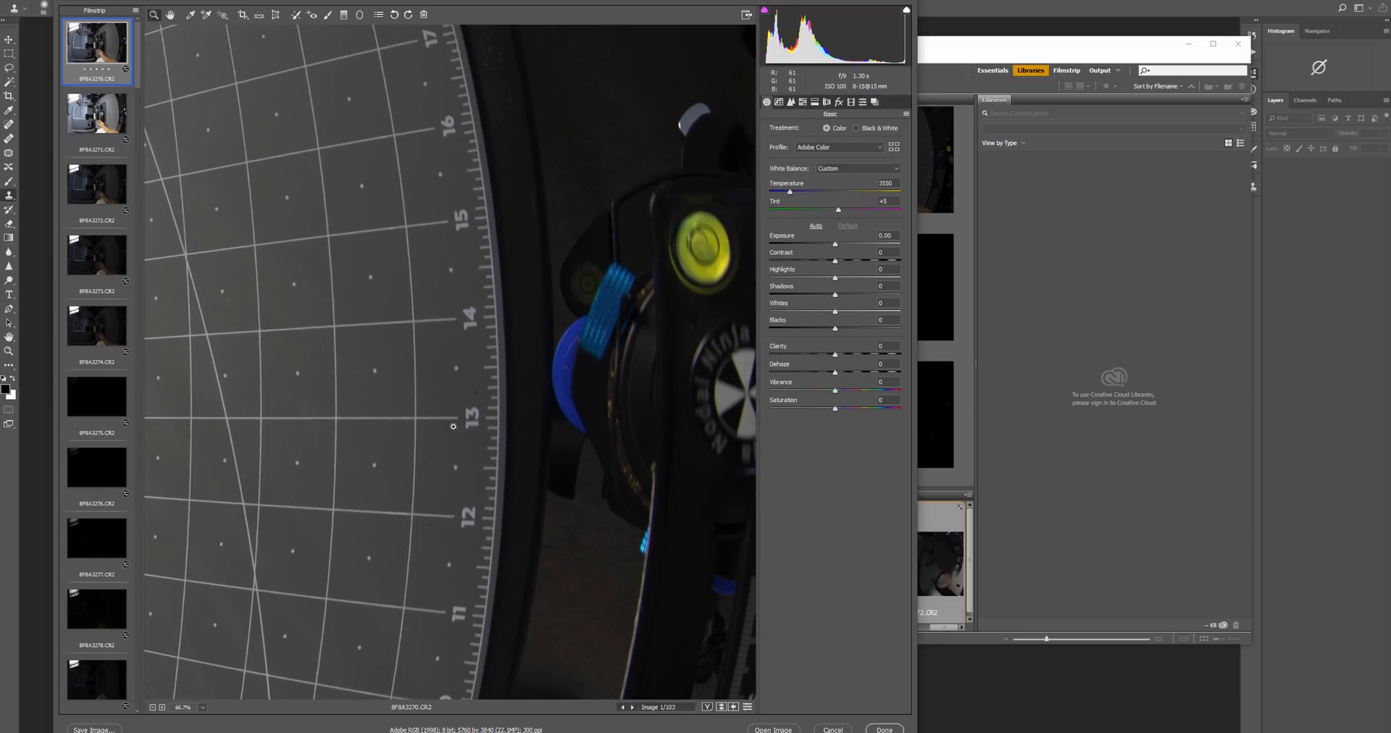
pyautogui.click(473, 451)
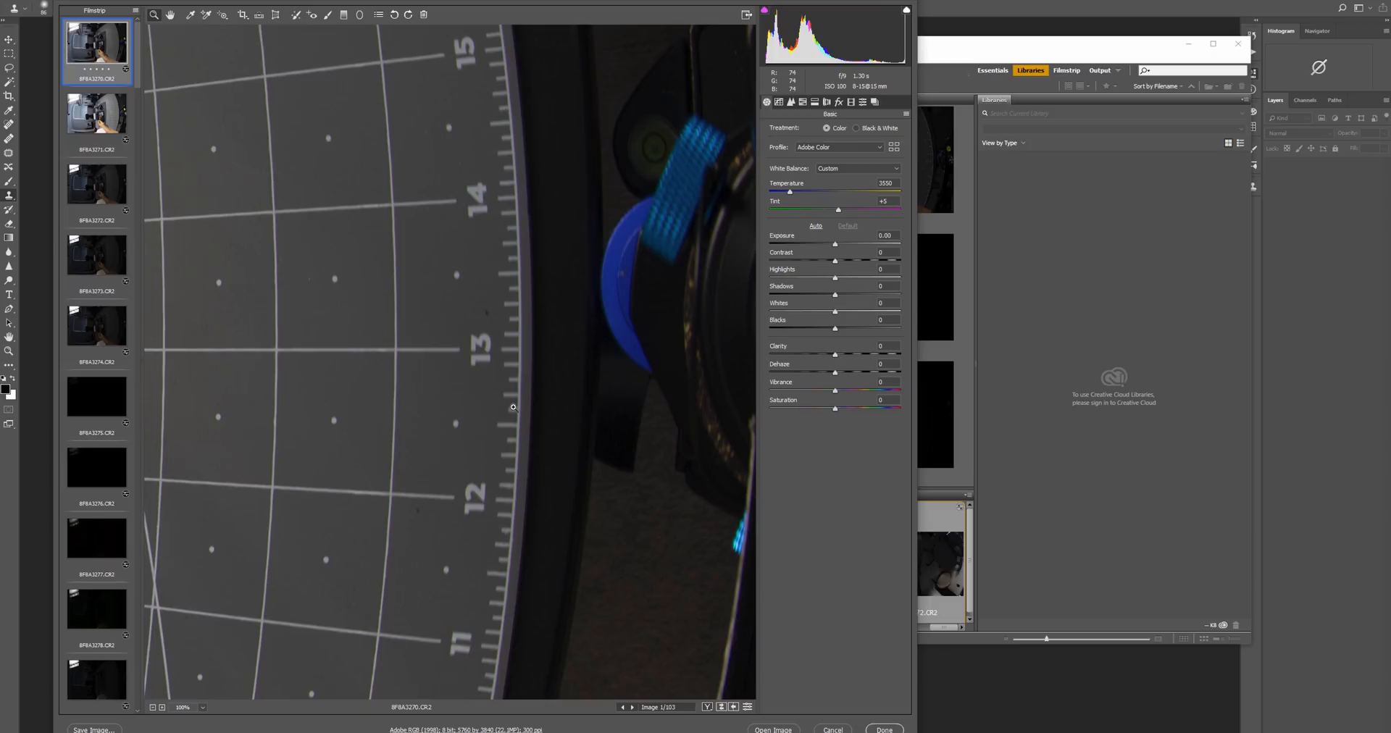
pyautogui.click(480, 426)
pyautogui.click(427, 382)
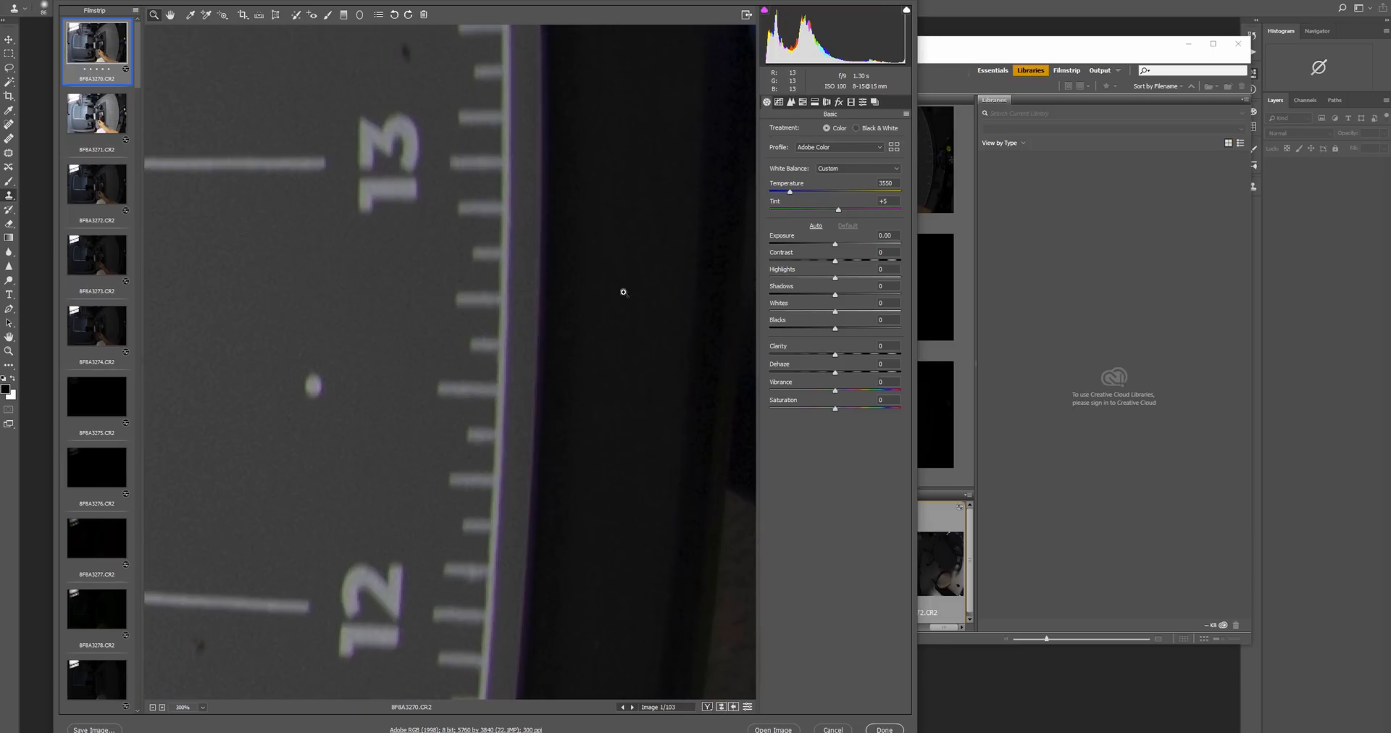
pyautogui.click(835, 102)
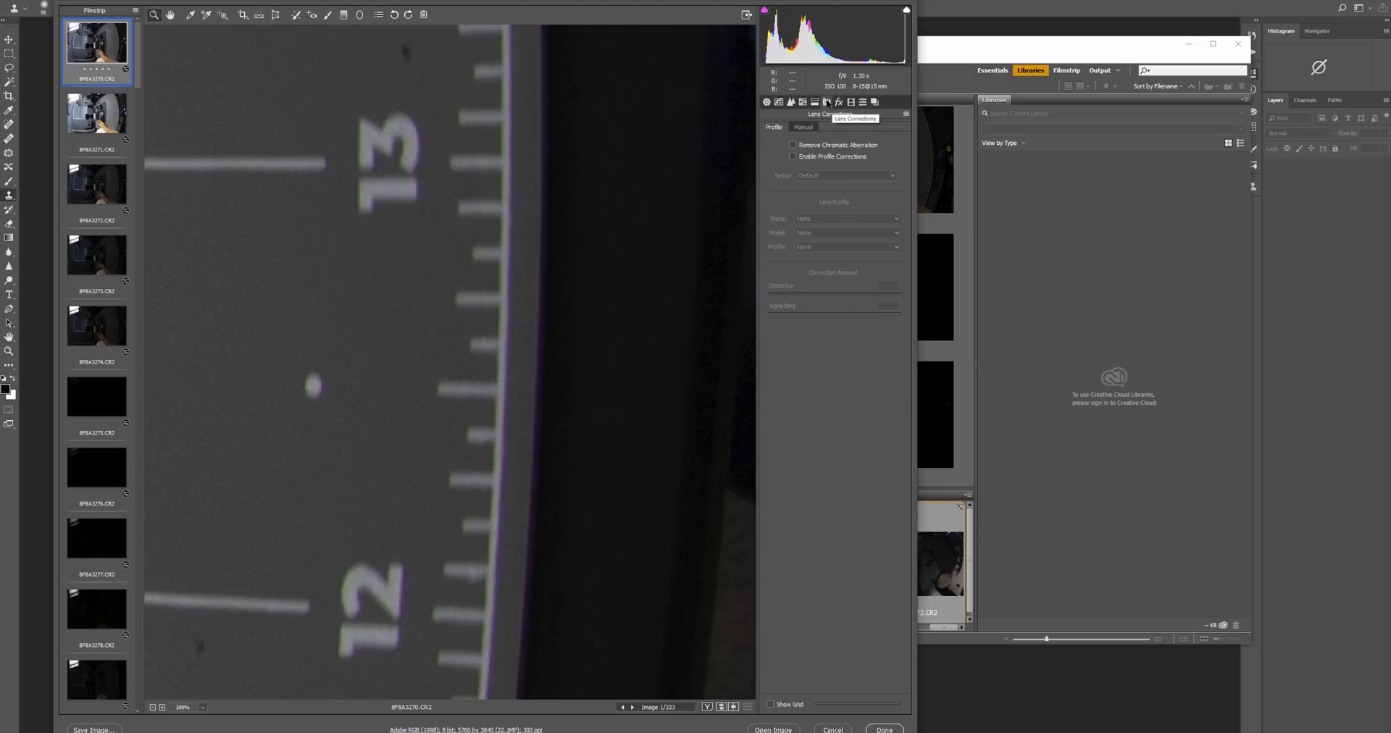
# Enable Remove Chromatic Aberration on the first photo, then select all 103 images
pyautogui.click(793, 148)
pyautogui.click(791, 146)
pyautogui.scroll(-8, 465, 213)
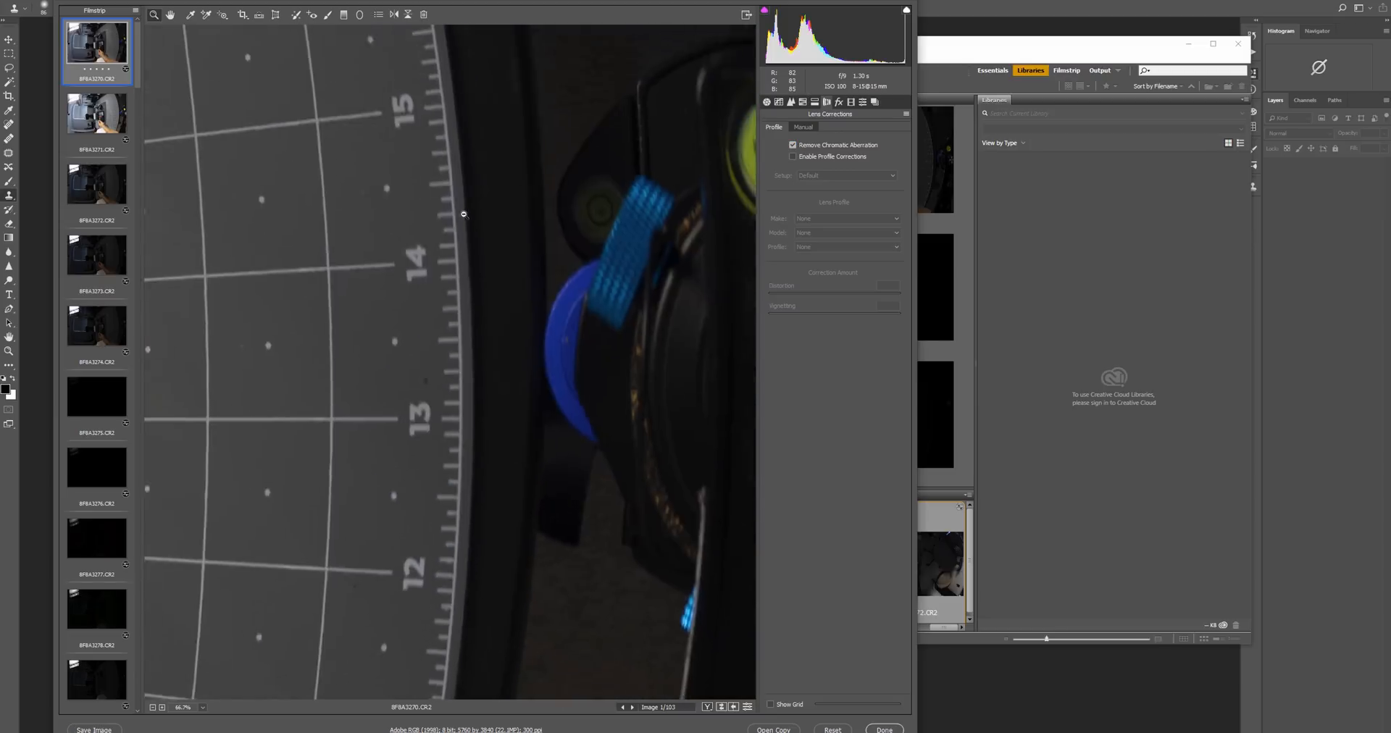
pyautogui.scroll(-6, 414, 278)
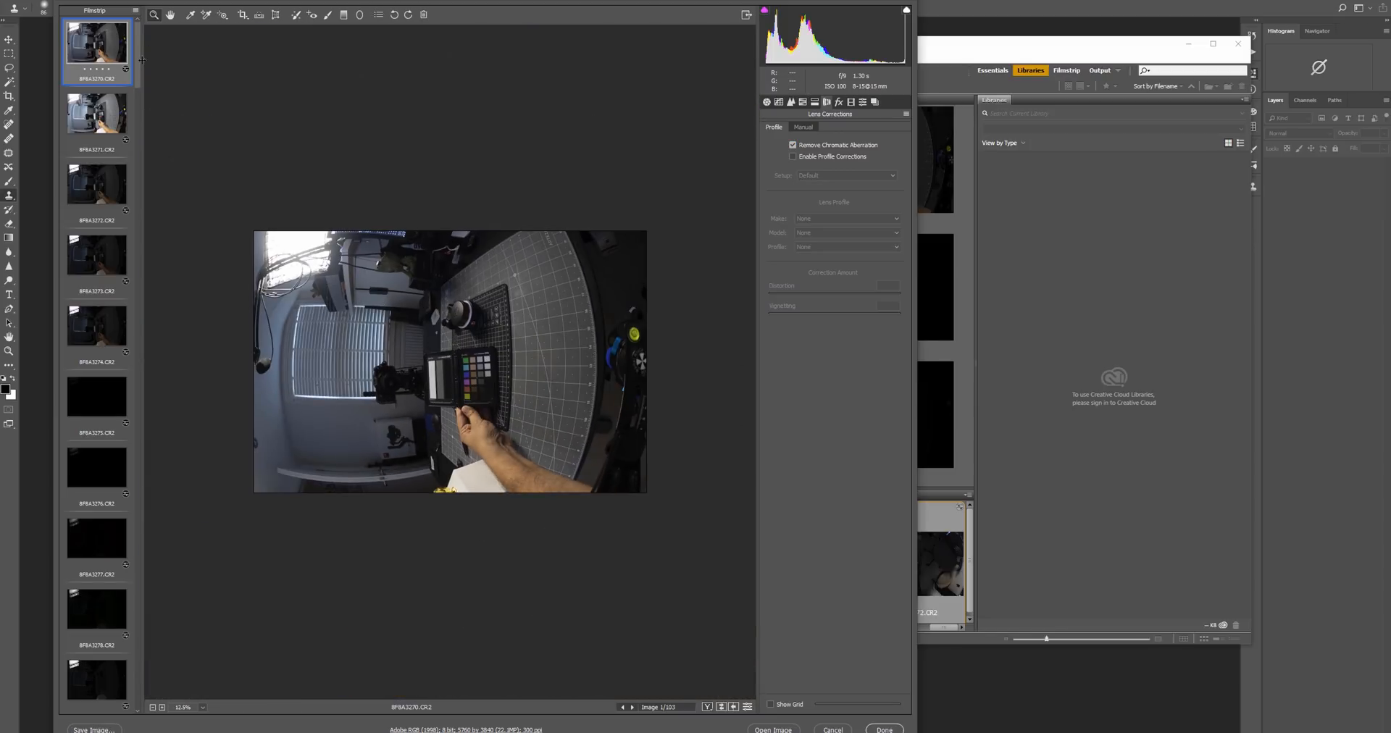
pyautogui.scroll(-15, 98, 326)
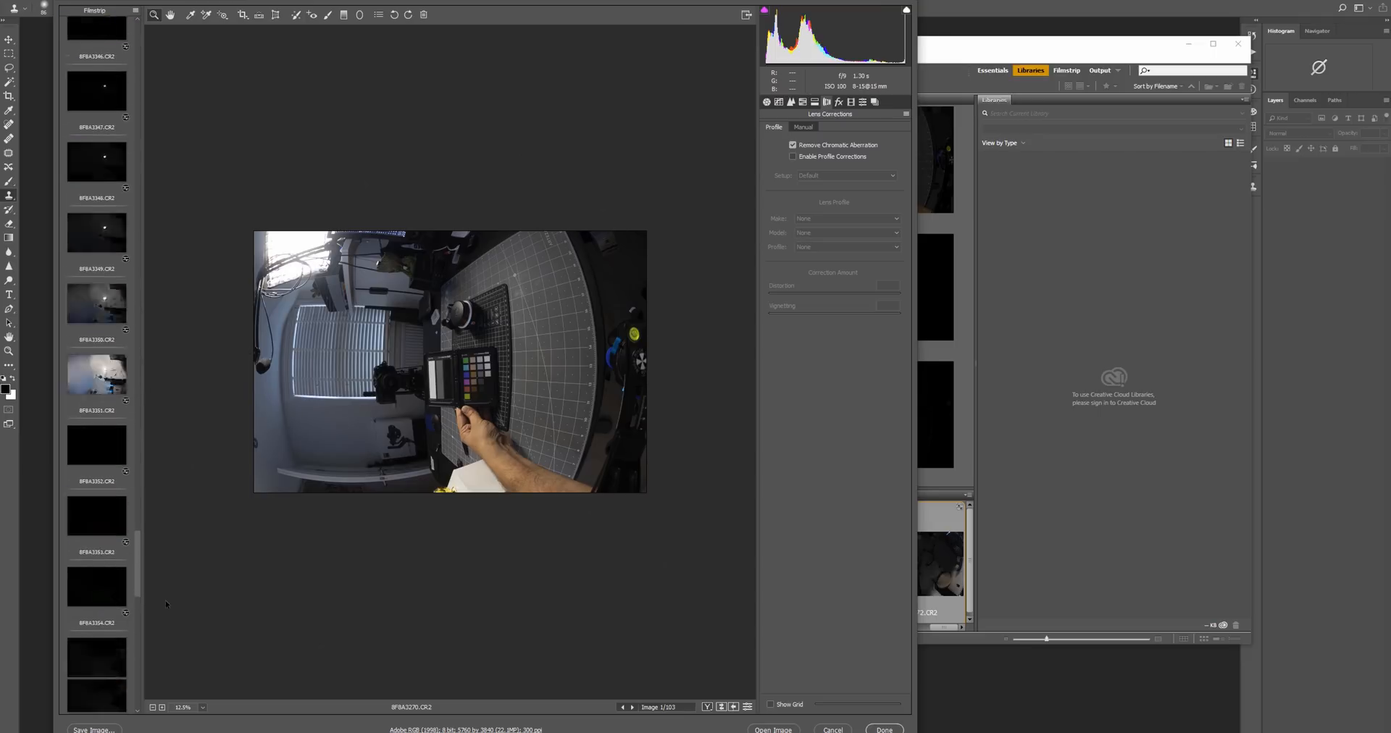
pyautogui.scroll(-15, 98, 326)
pyautogui.hotkey('ctrl', 'a')
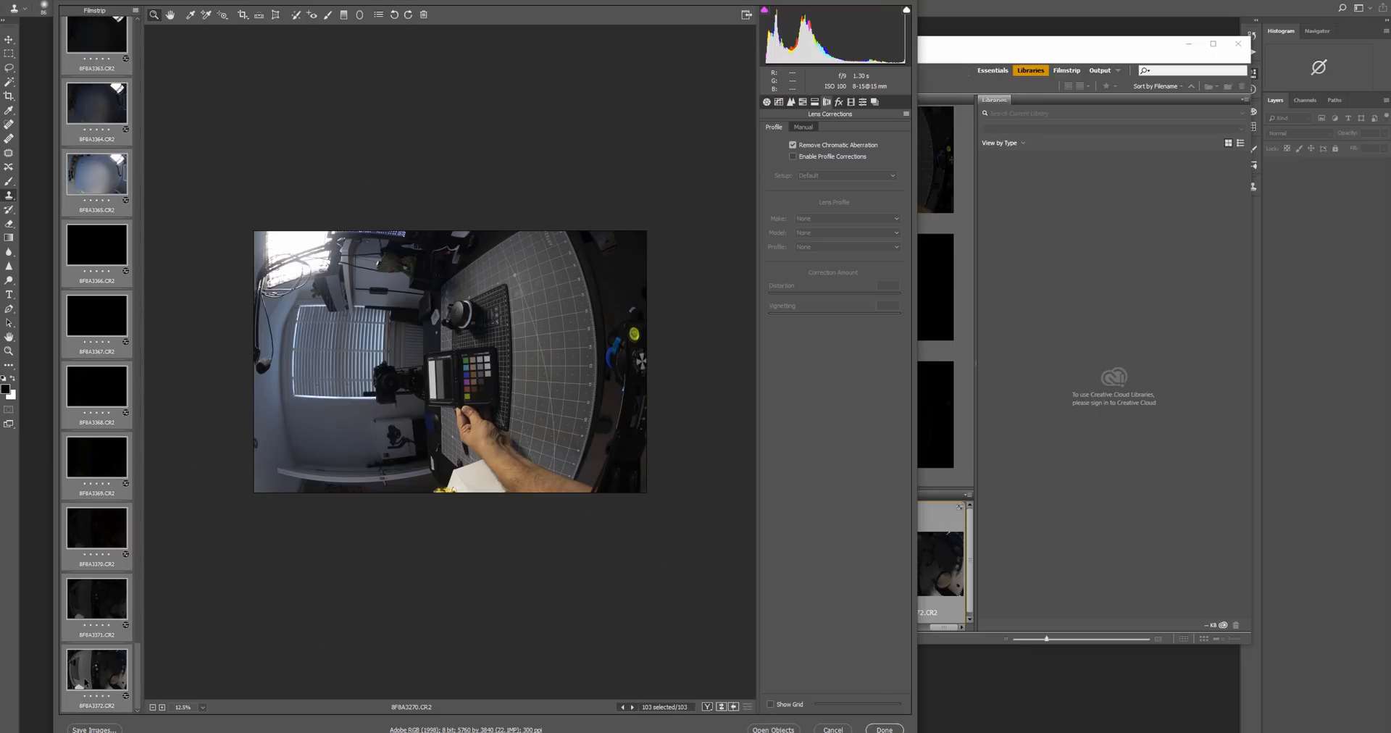
# Sync the white balance and chromatic aberration fix to all selected images
pyautogui.rightClick(103, 310)
pyautogui.click(146, 305)
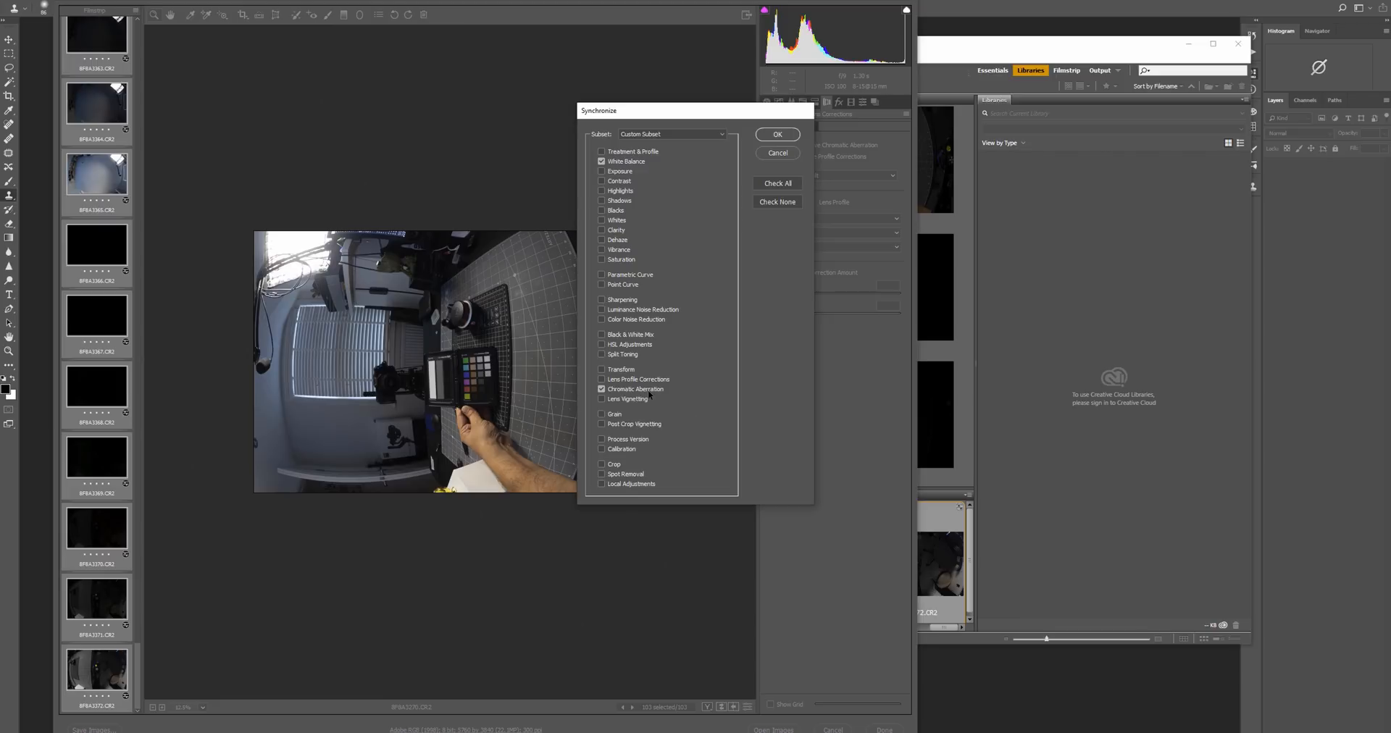
pyautogui.click(778, 135)
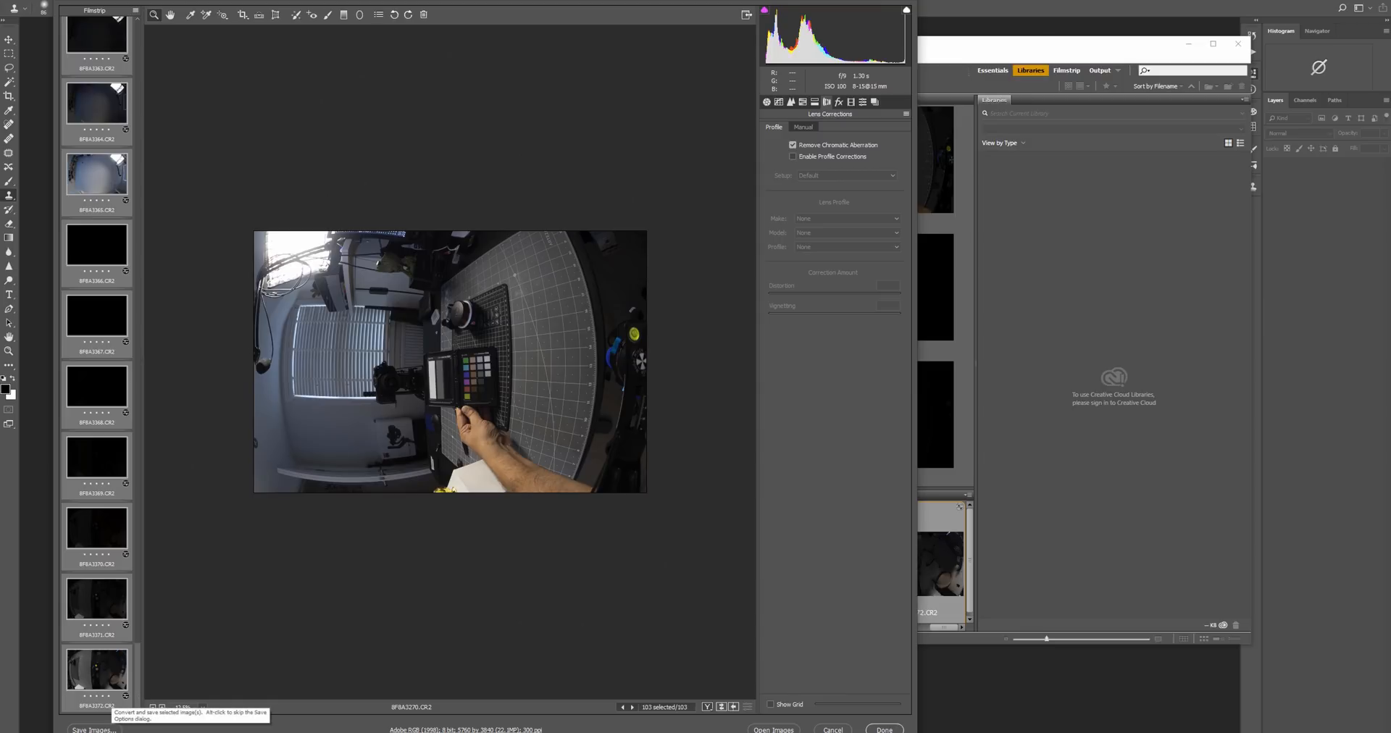
# Set Save Images to write 16-bit TIFFs to a new intermediate HDR folder
pyautogui.click(103, 729)
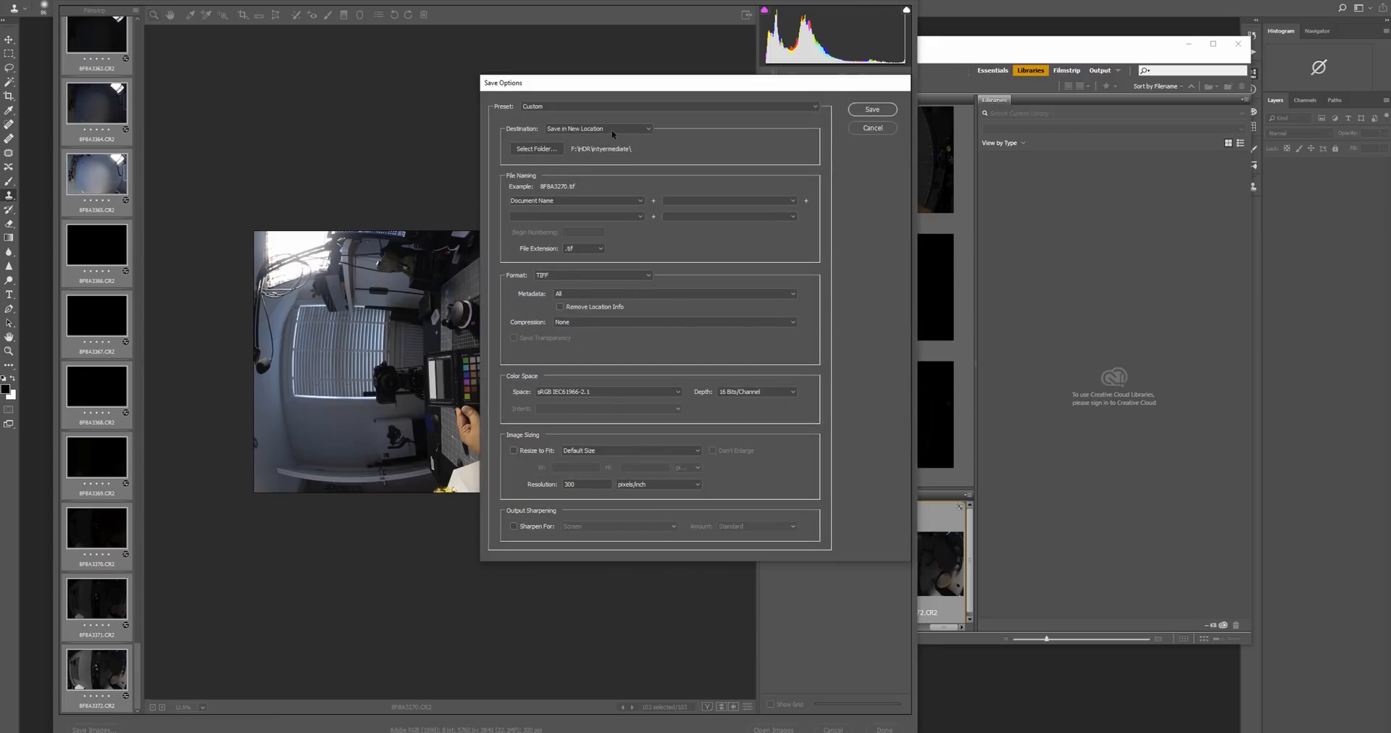
pyautogui.click(613, 132)
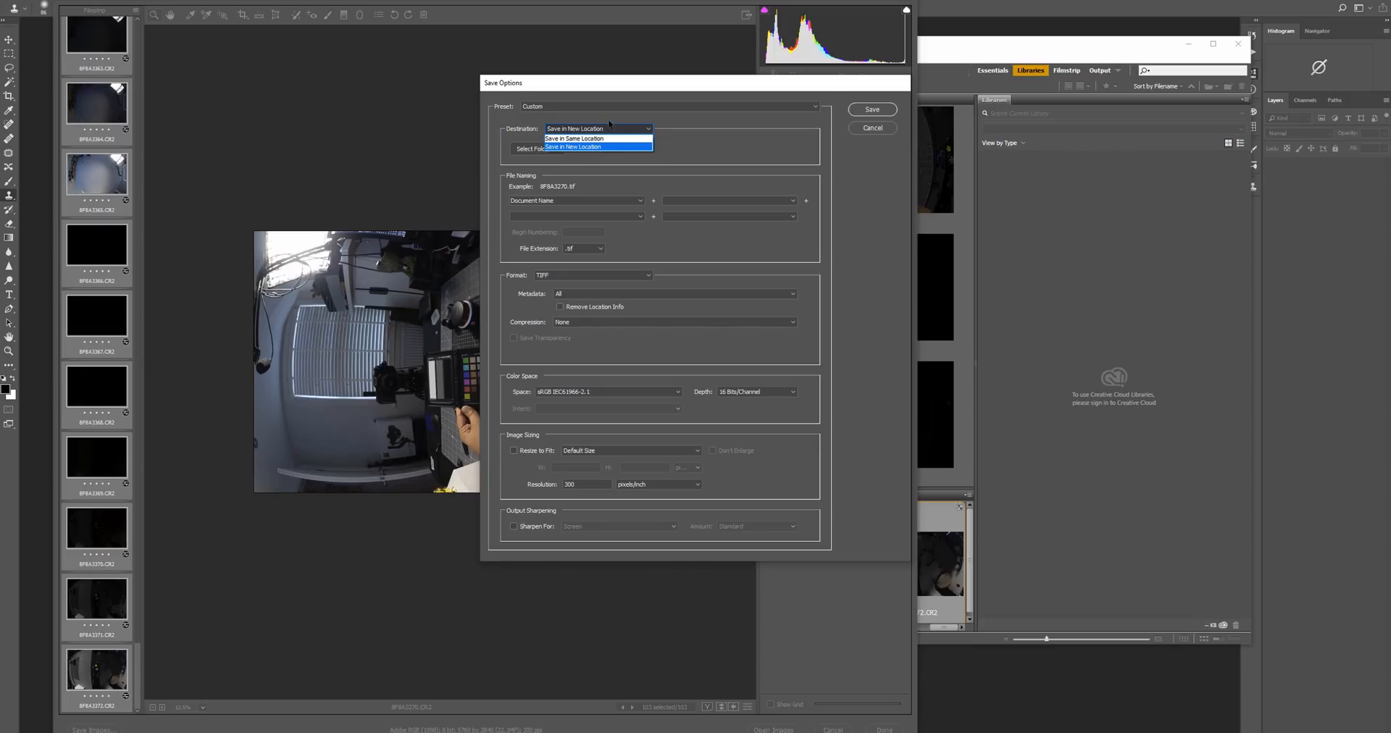
pyautogui.click(606, 120)
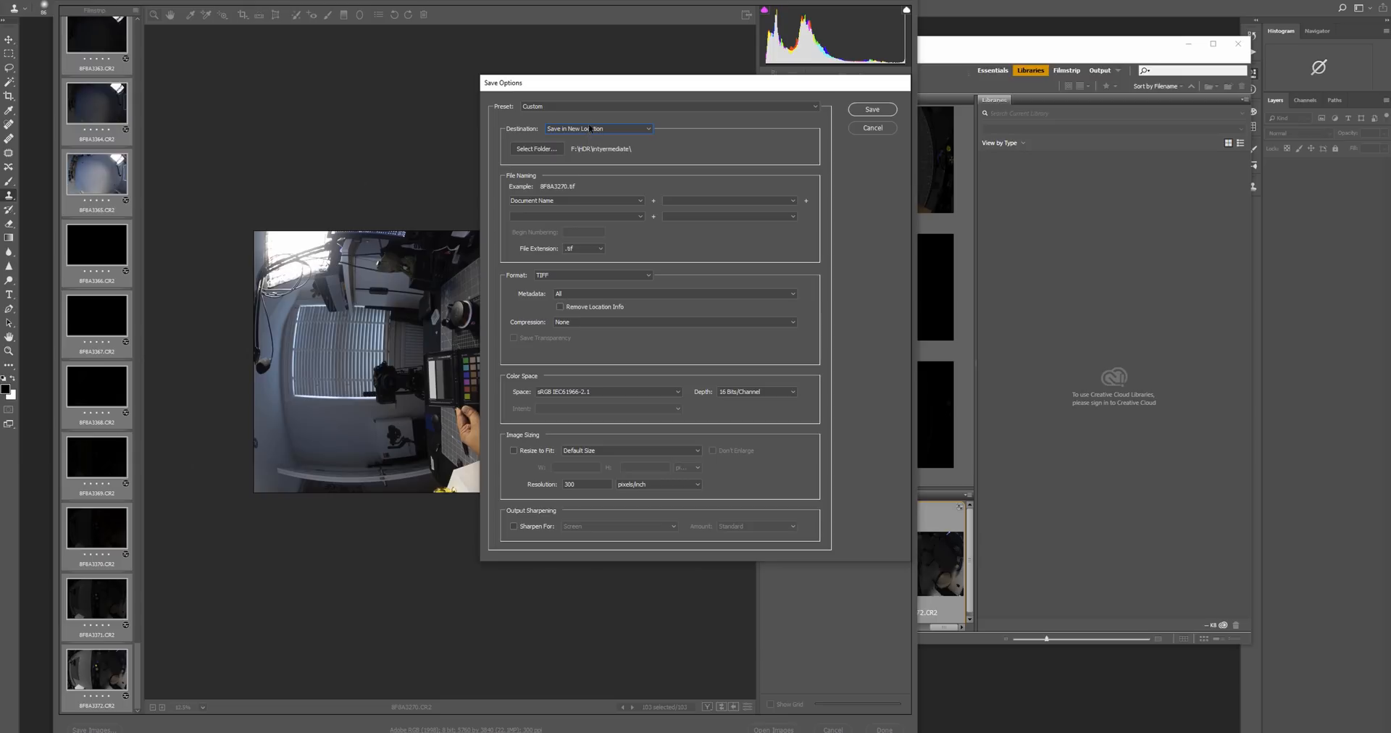
pyautogui.moveTo(611, 87); pyautogui.dragTo(592, 106)
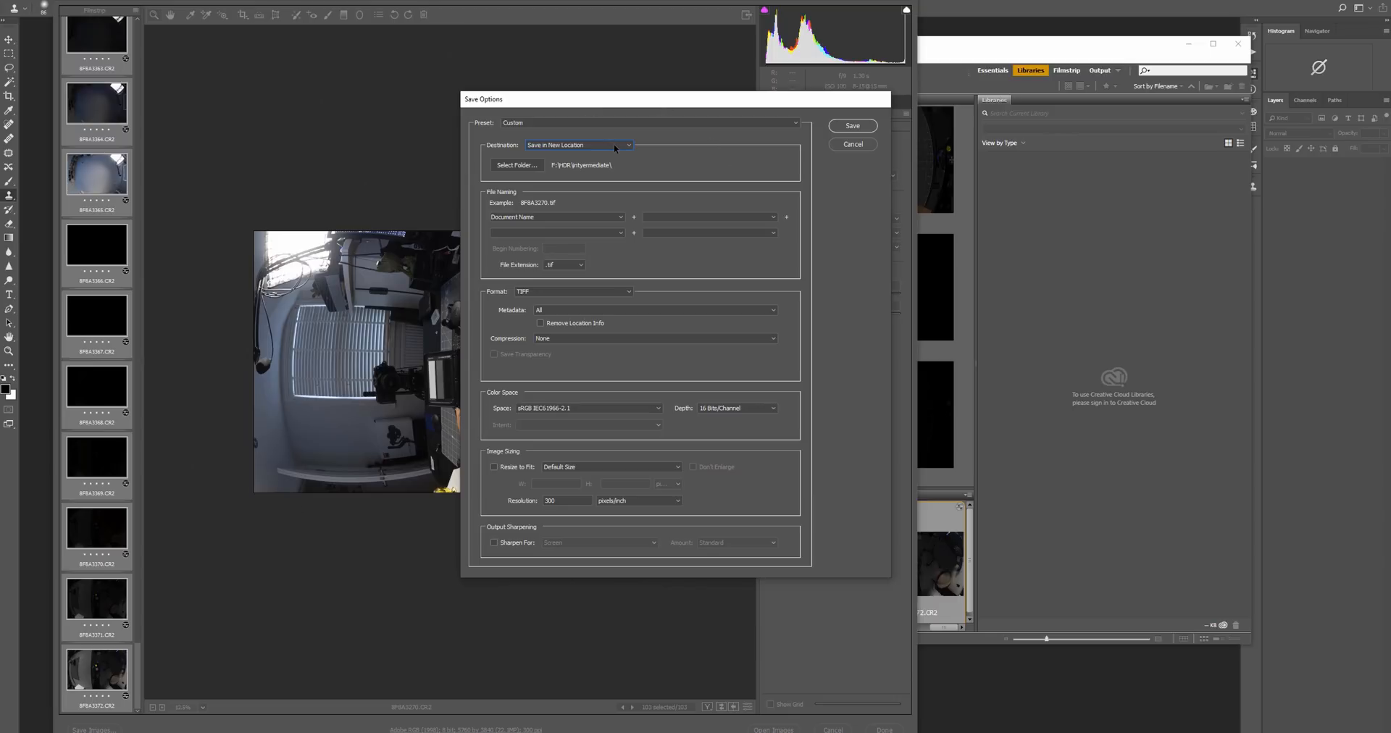
pyautogui.moveTo(646, 106); pyautogui.dragTo(636, 117)
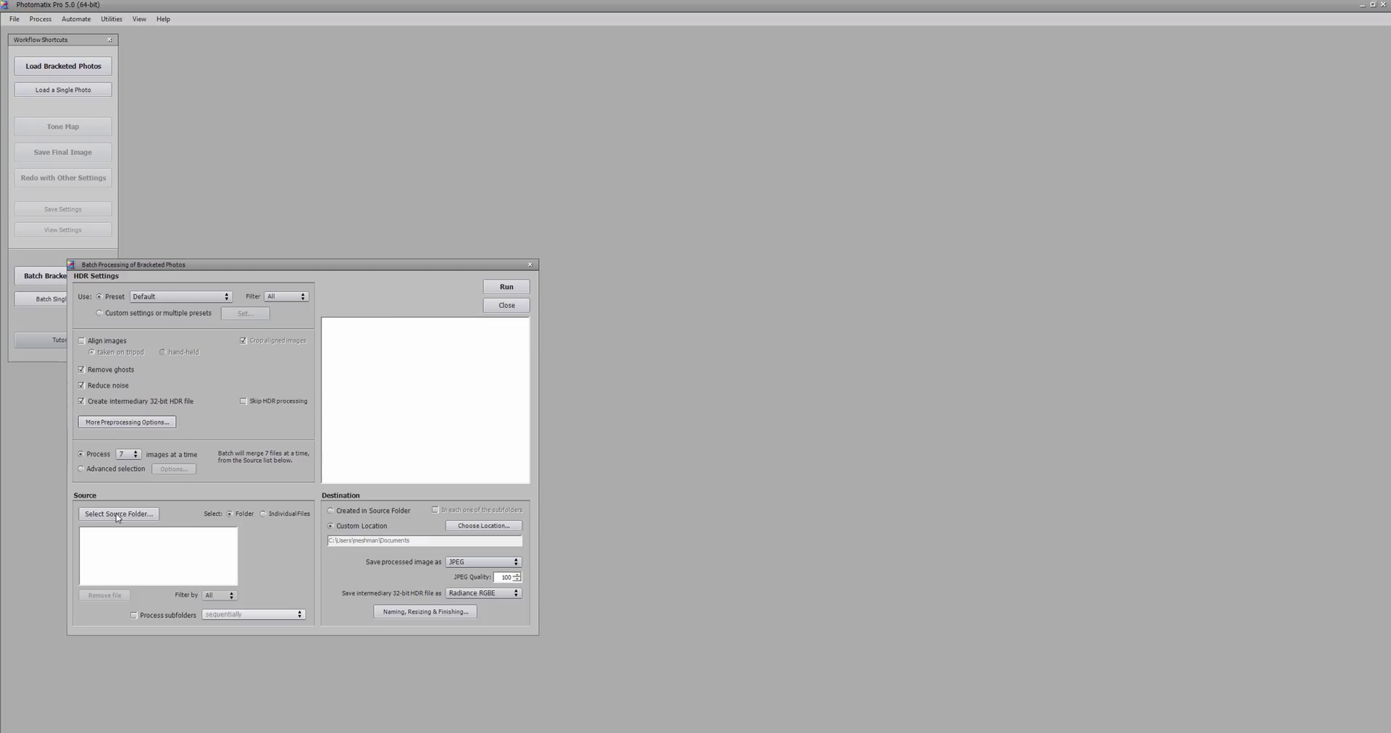
# Set the batch source folder to the exported TIFFs on Projects > hdrstitch
pyautogui.click(117, 514)
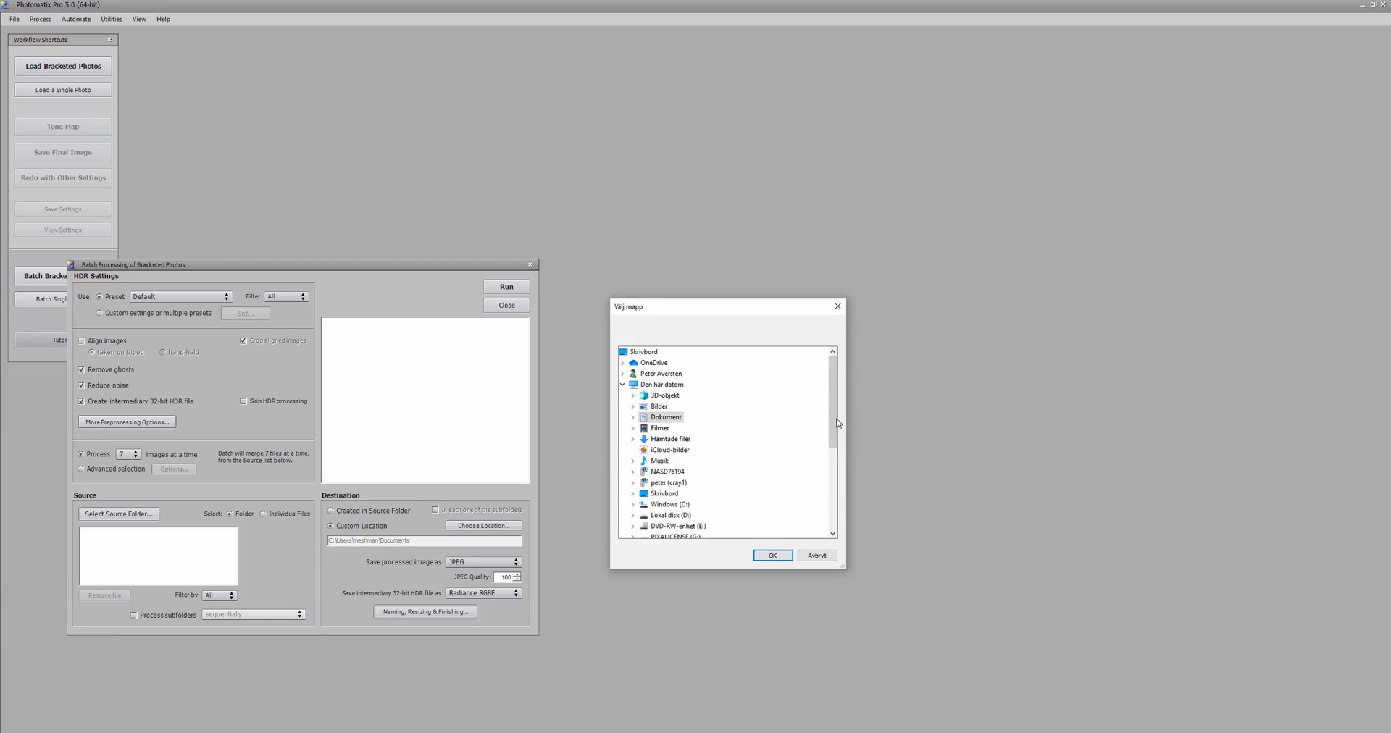
pyautogui.moveTo(828, 420); pyautogui.dragTo(832, 507)
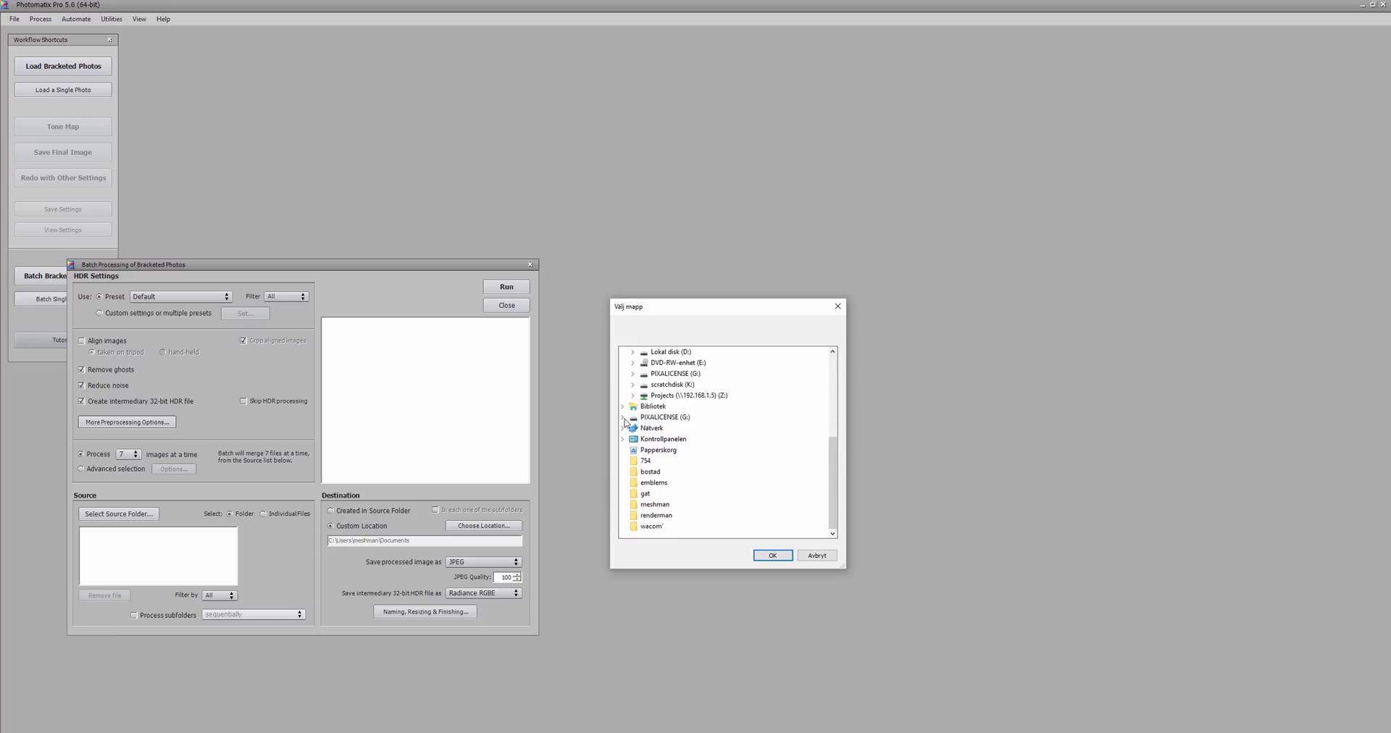
pyautogui.doubleClick(664, 395)
pyautogui.doubleClick(675, 416)
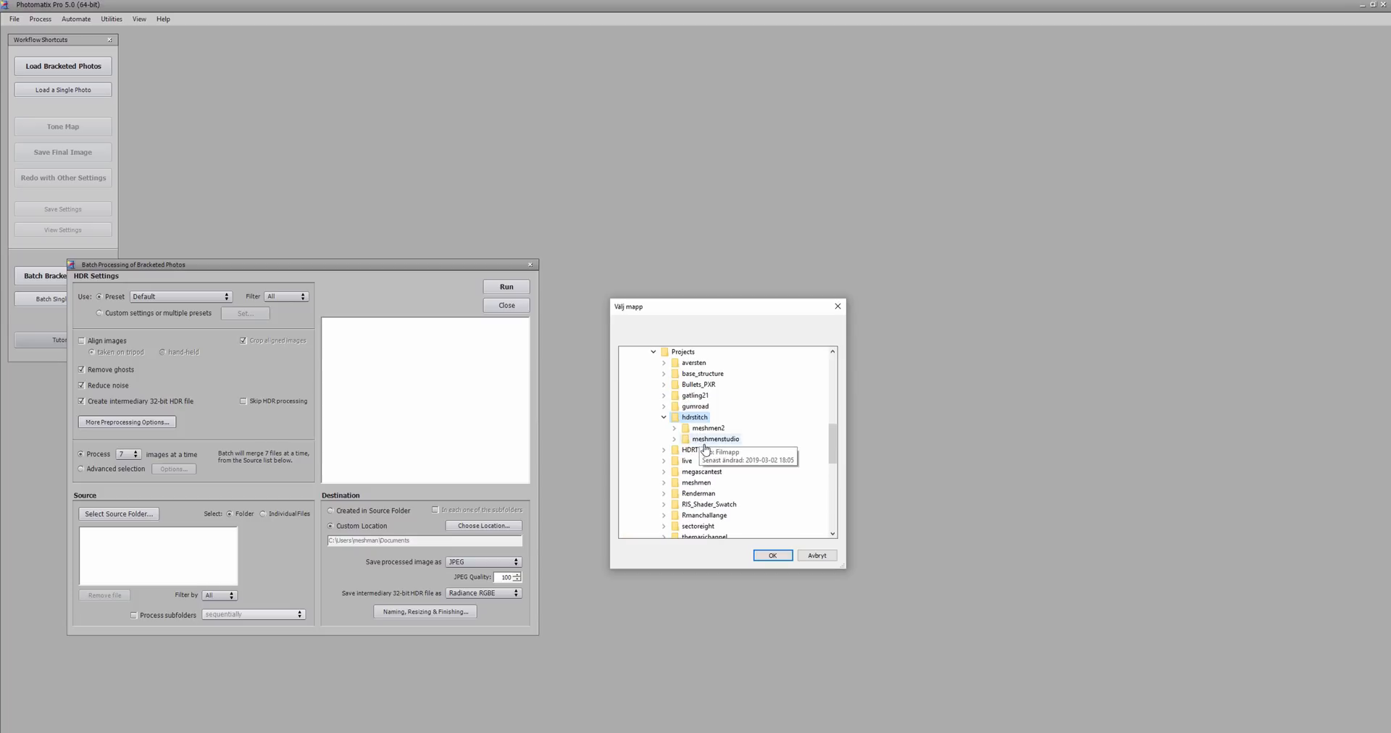
pyautogui.doubleClick(683, 449)
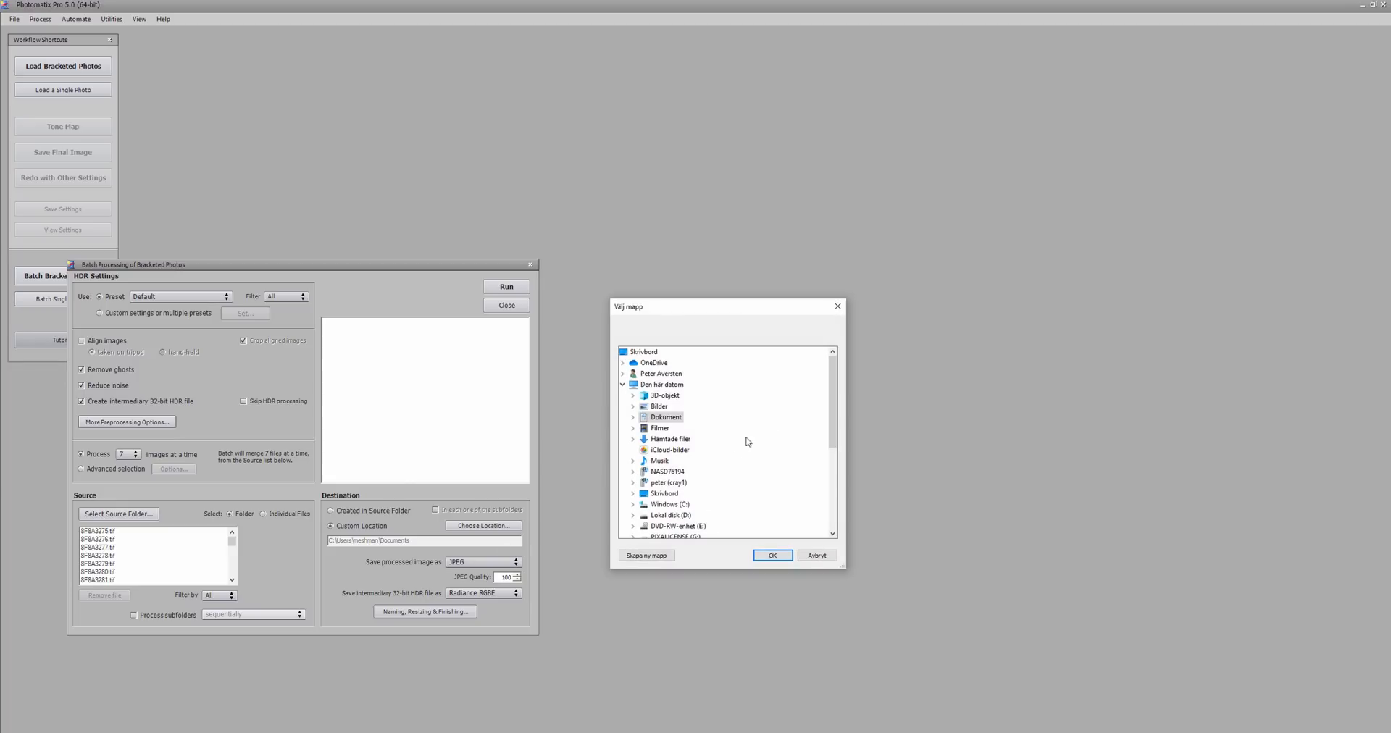
pyautogui.scroll(-5, 770, 431)
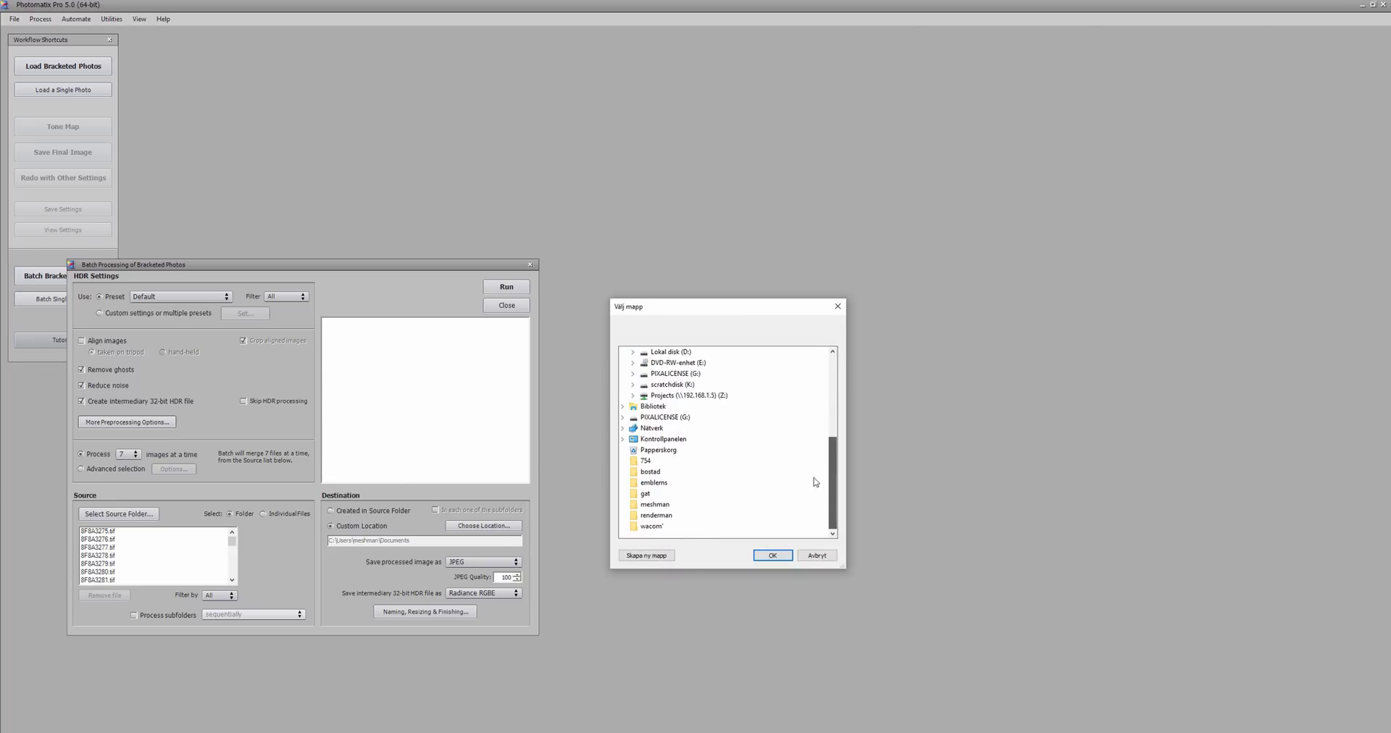
# Create a new HDRs folder inside Projects > hdrstitch as the merge destination
pyautogui.doubleClick(688, 394)
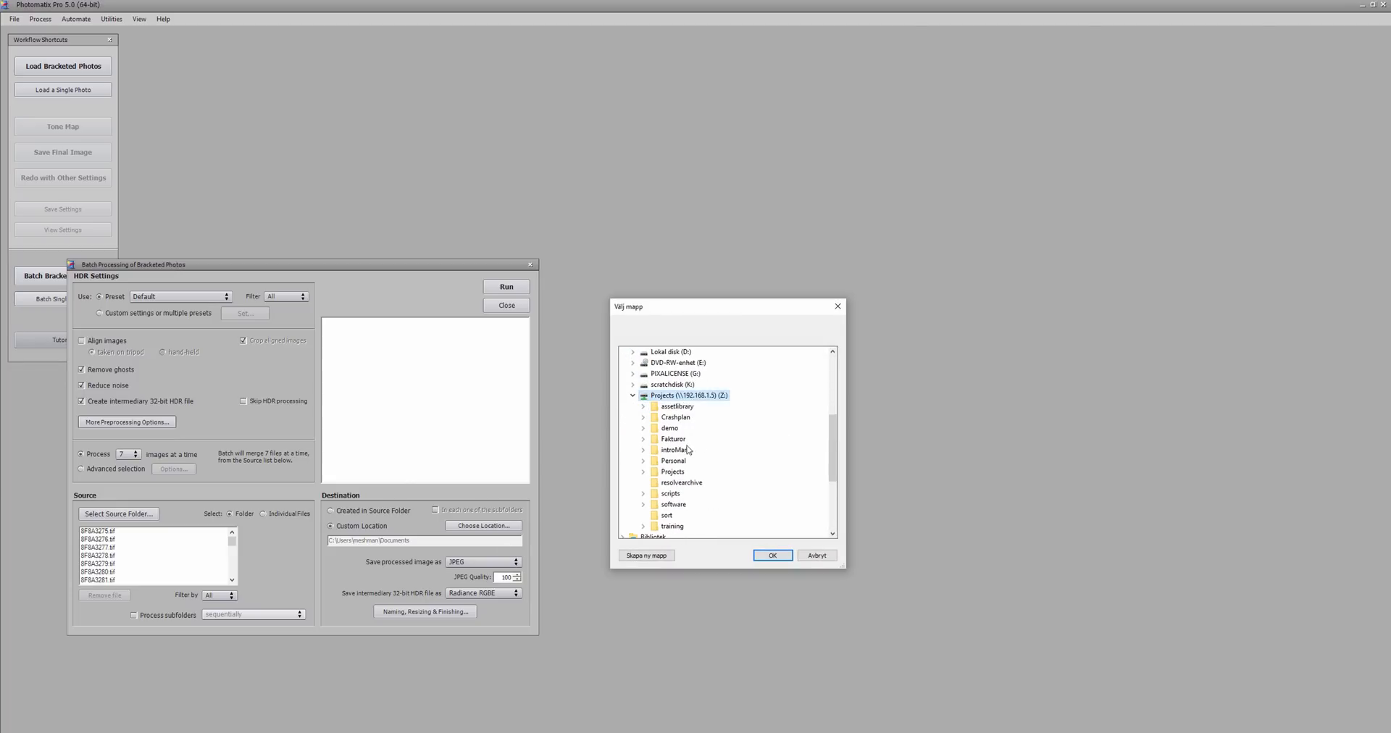
pyautogui.doubleClick(682, 470)
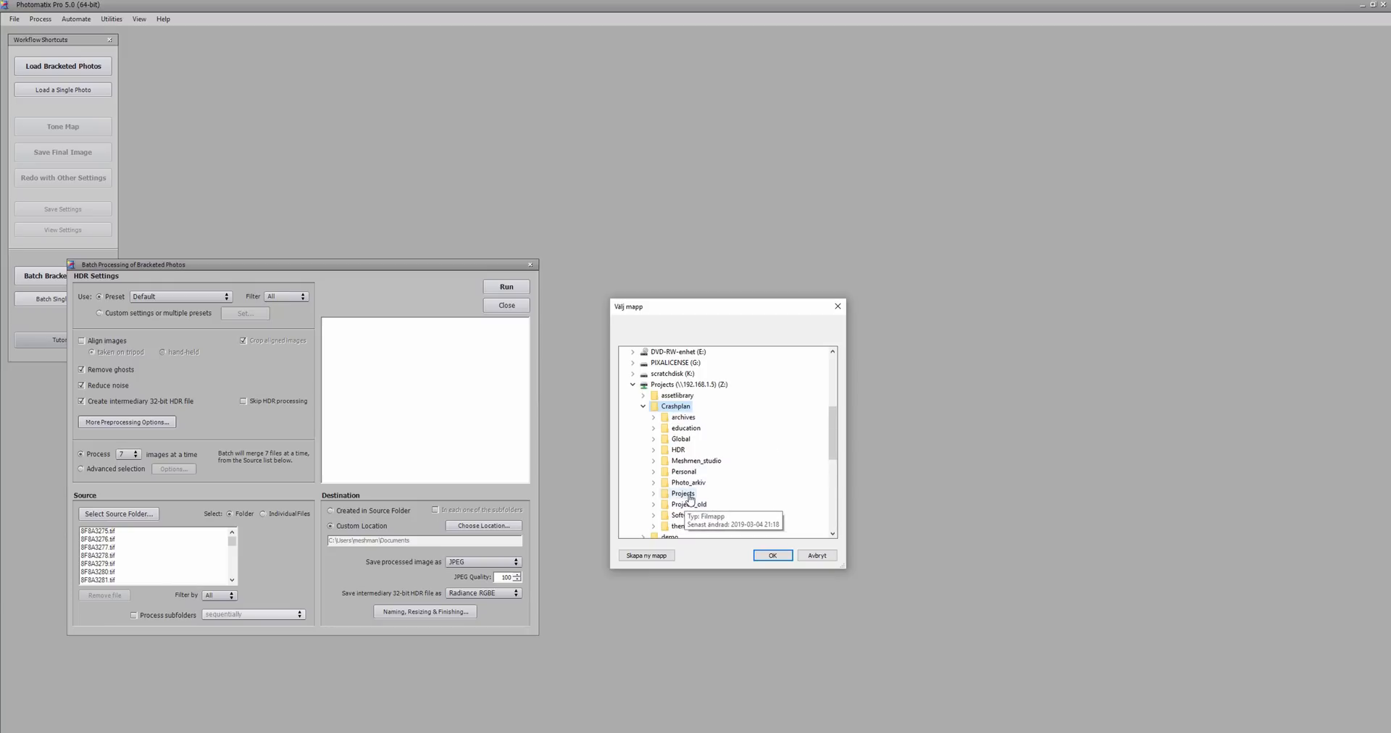
pyautogui.scroll(-3, 689, 499)
pyautogui.doubleClick(694, 417)
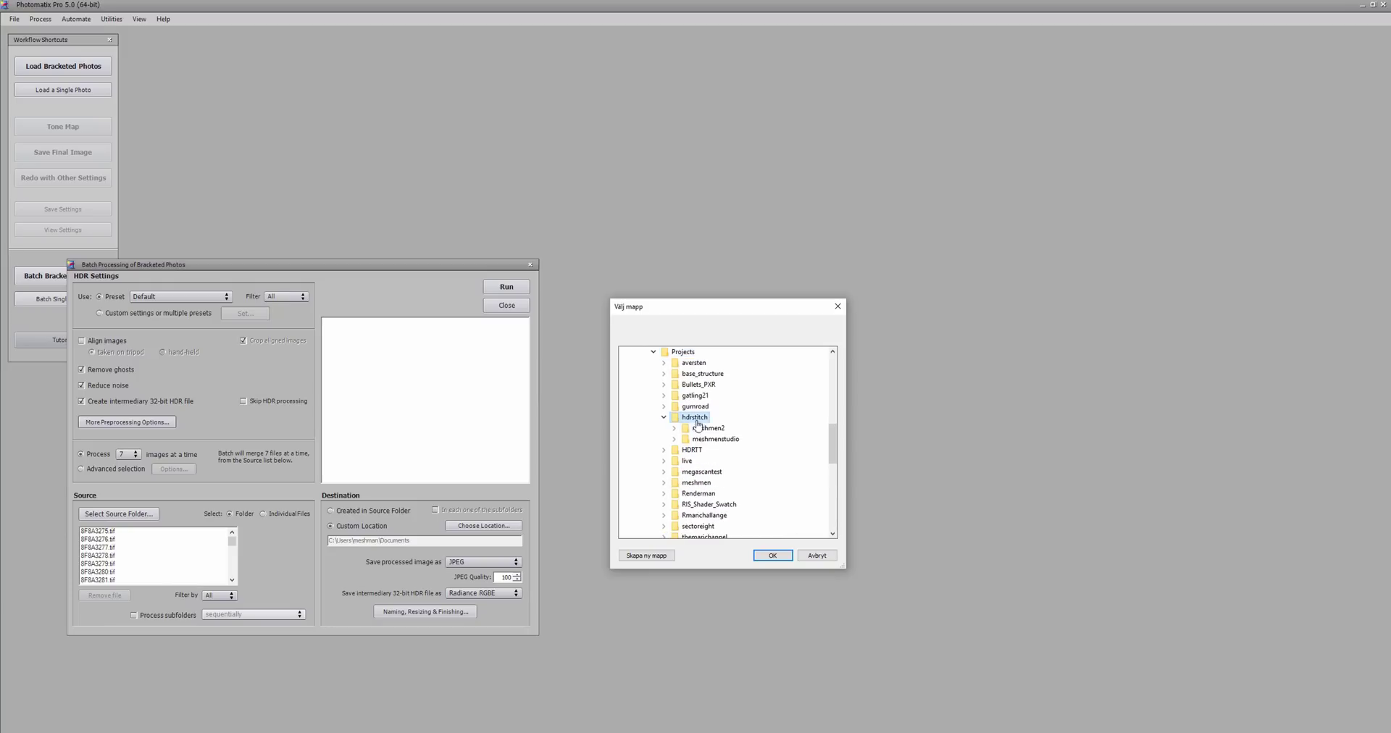
pyautogui.click(646, 555)
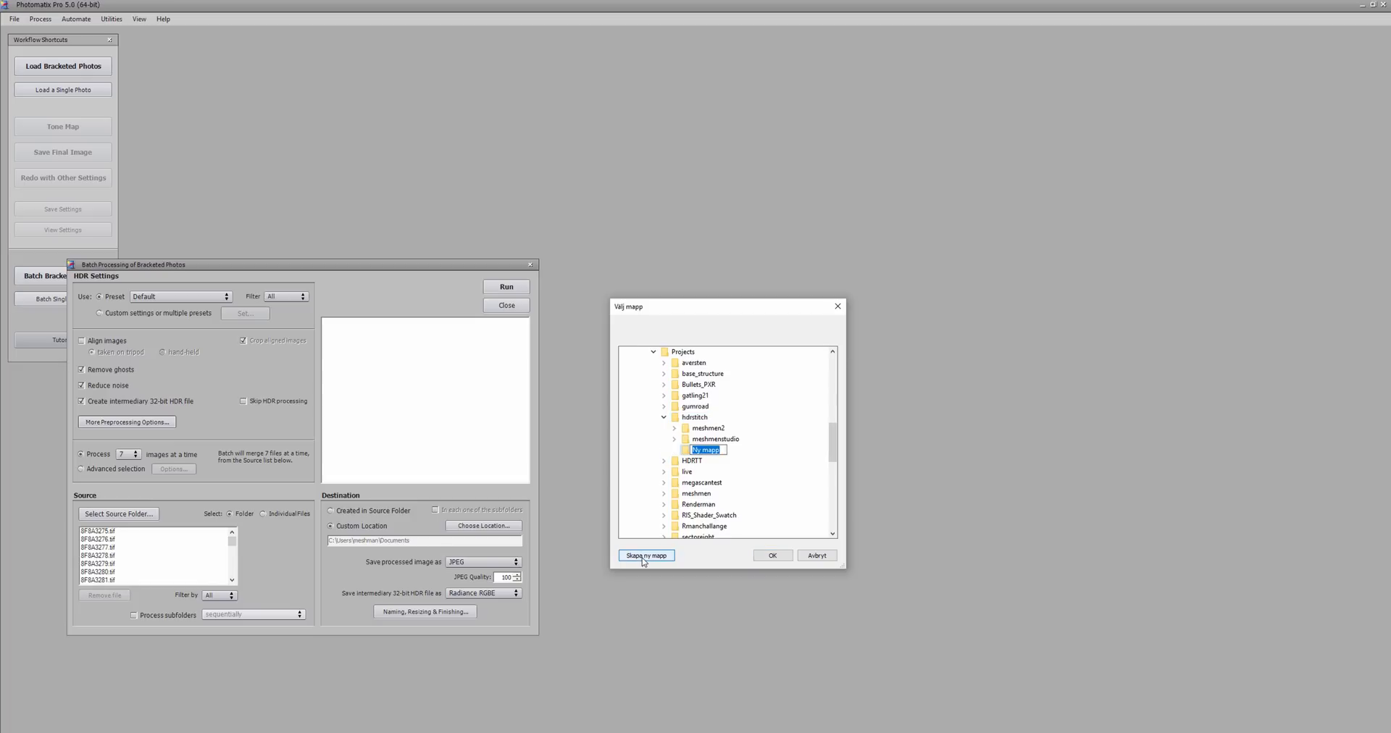
pyautogui.write('HDR')
pyautogui.write('s')
pyautogui.press('Return')
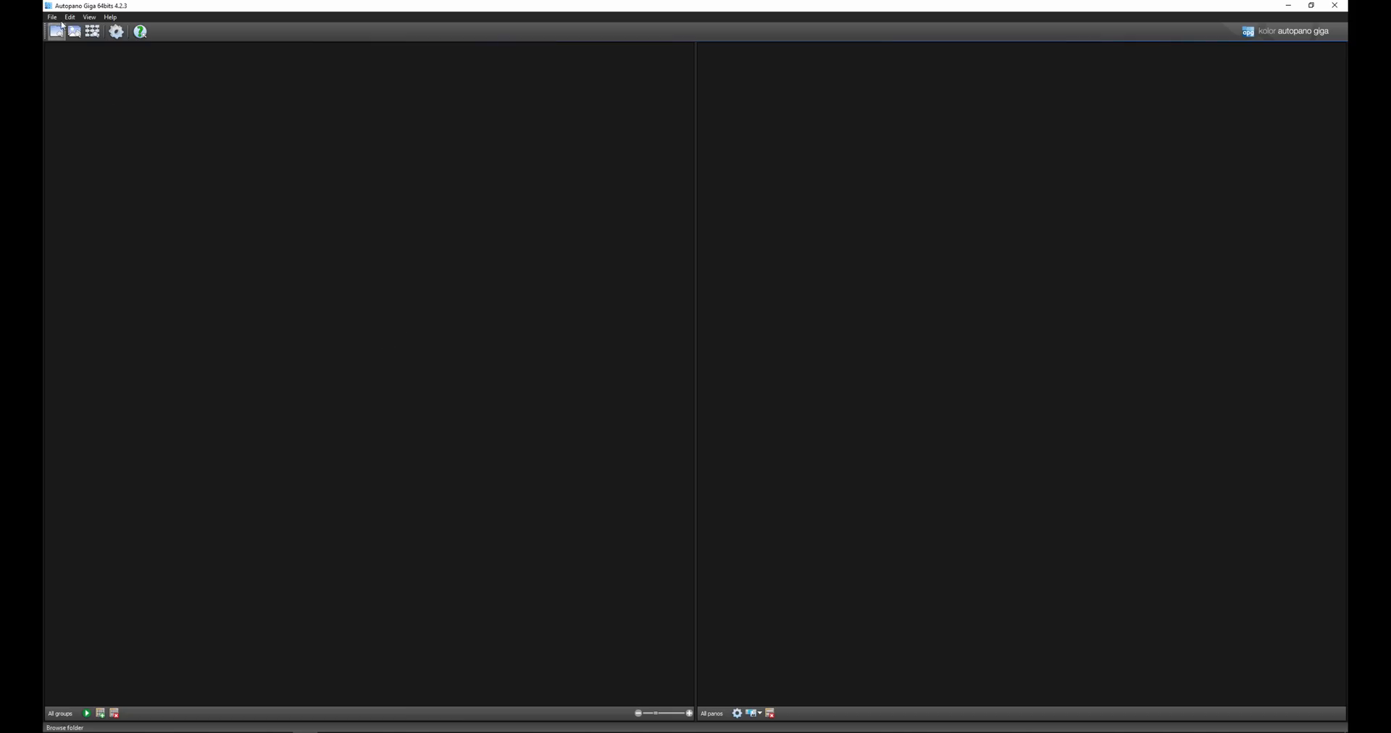
# Use Select images, open the HDRs folder and select Set01.hdr to Set10.hdr
pyautogui.click(54, 16)
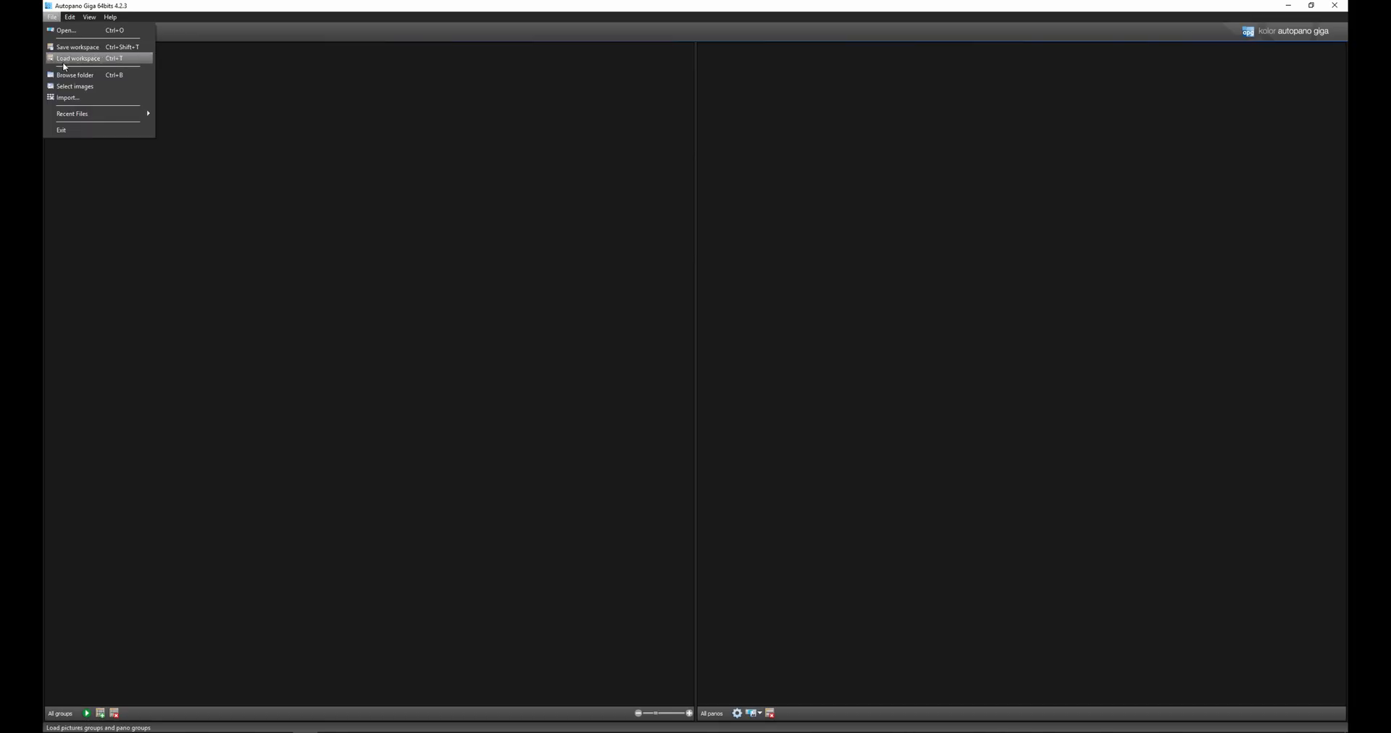
pyautogui.click(66, 89)
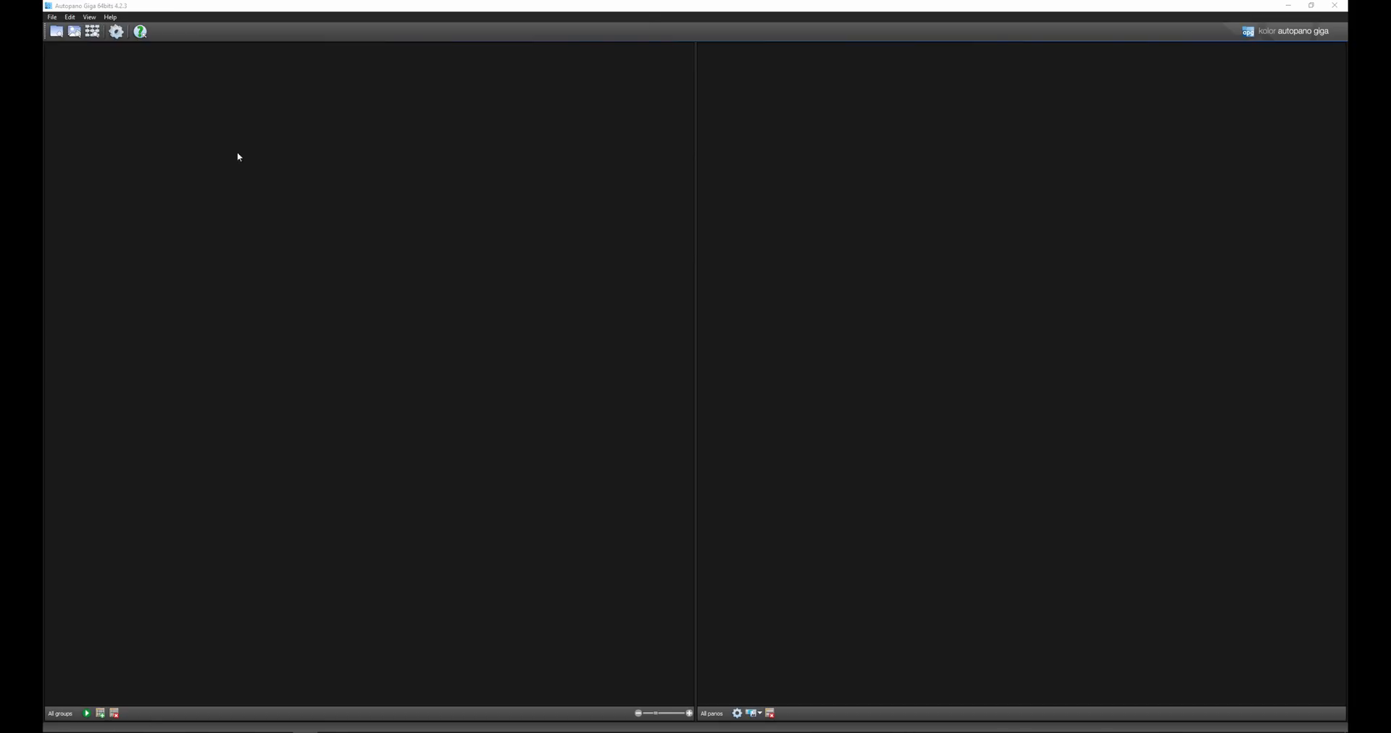
pyautogui.doubleClick(163, 95)
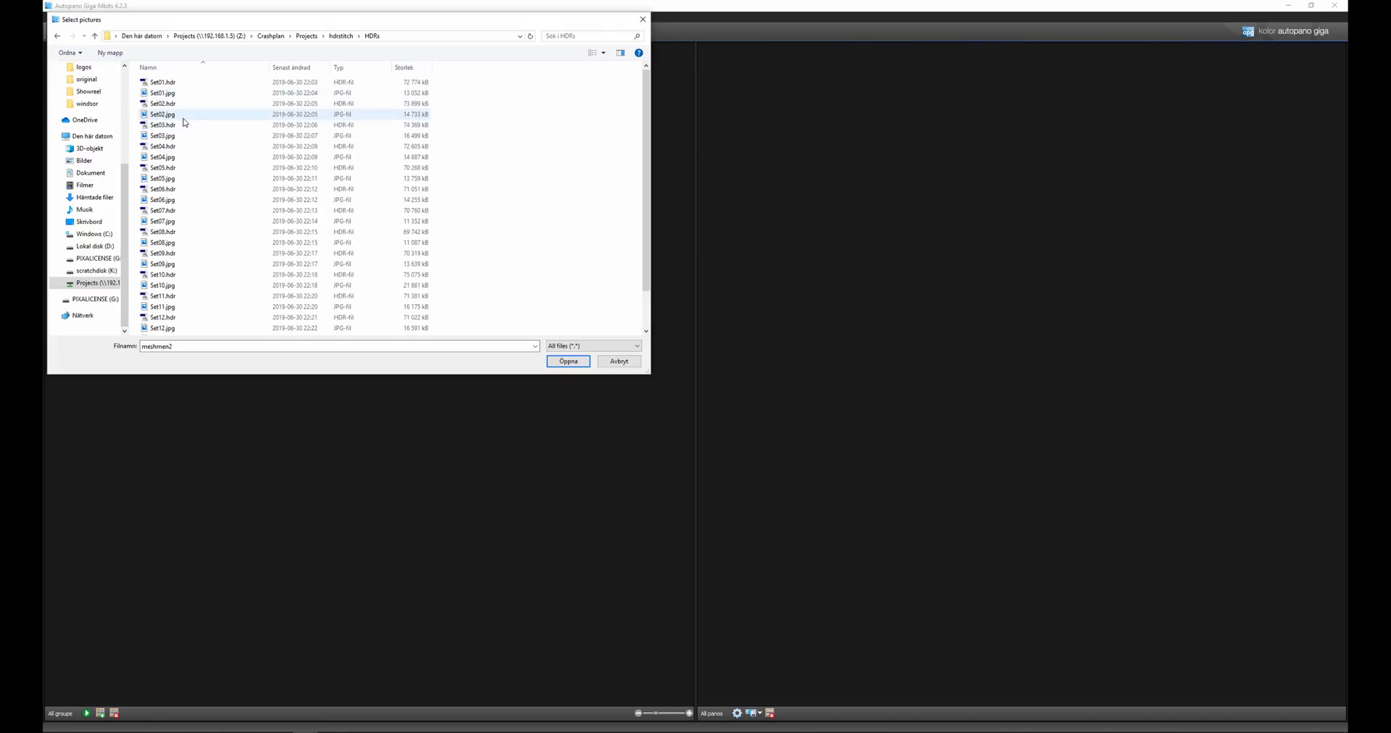
pyautogui.keyDown('ctrl'); pyautogui.click(160, 124); pyautogui.keyUp('ctrl')
pyautogui.keyDown('ctrl'); pyautogui.click(161, 232); pyautogui.keyUp('ctrl')
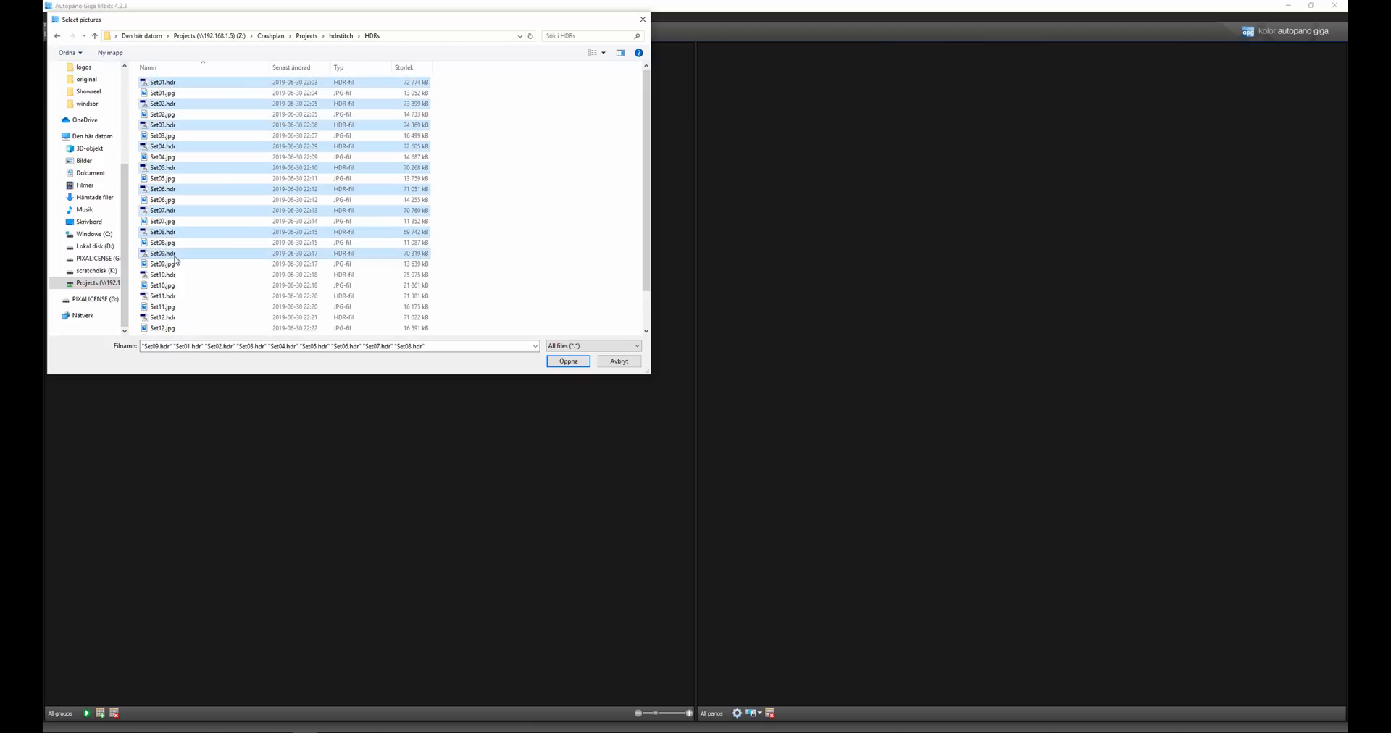
pyautogui.keyDown('ctrl'); pyautogui.click(160, 273); pyautogui.keyUp('ctrl')
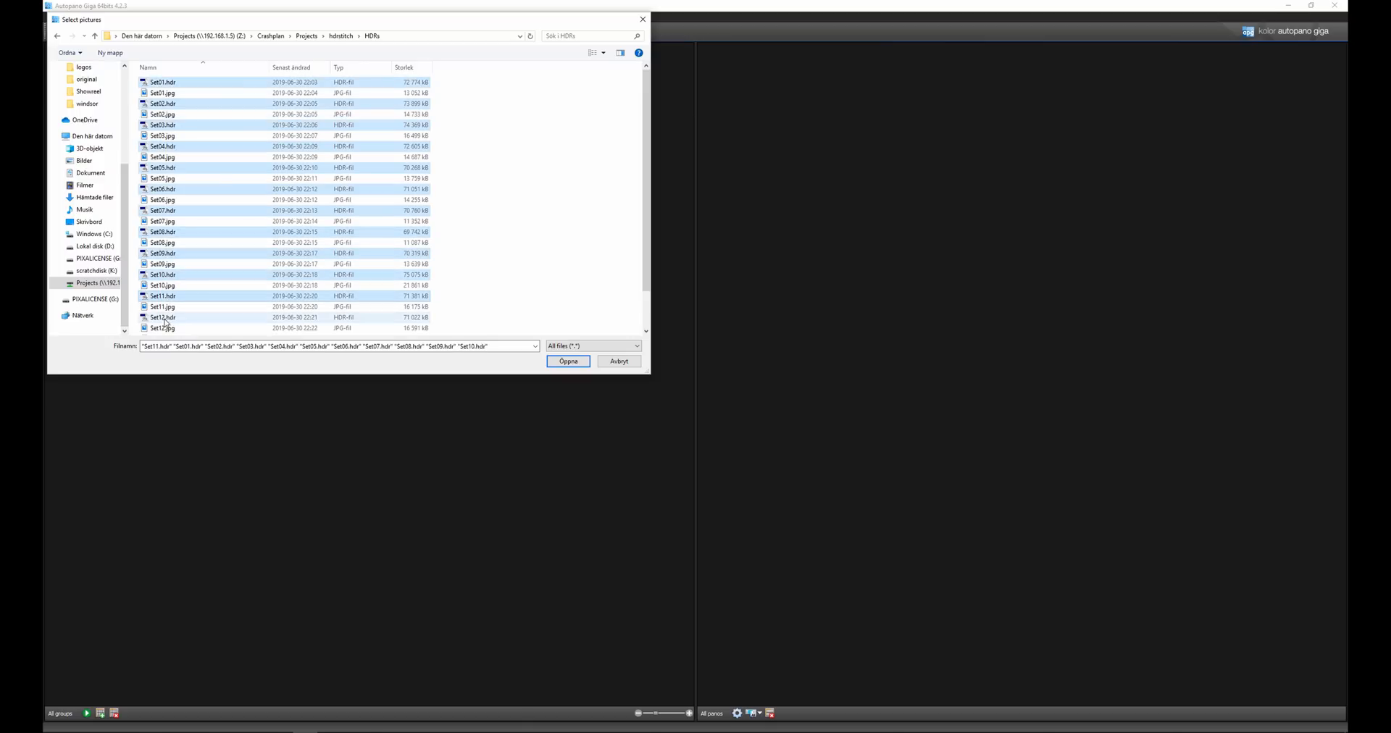
# Add Set11–Set13.hdr to the selection and load all thirteen HDR files
pyautogui.keyDown('ctrl'); pyautogui.click(163, 317); pyautogui.keyUp('ctrl')
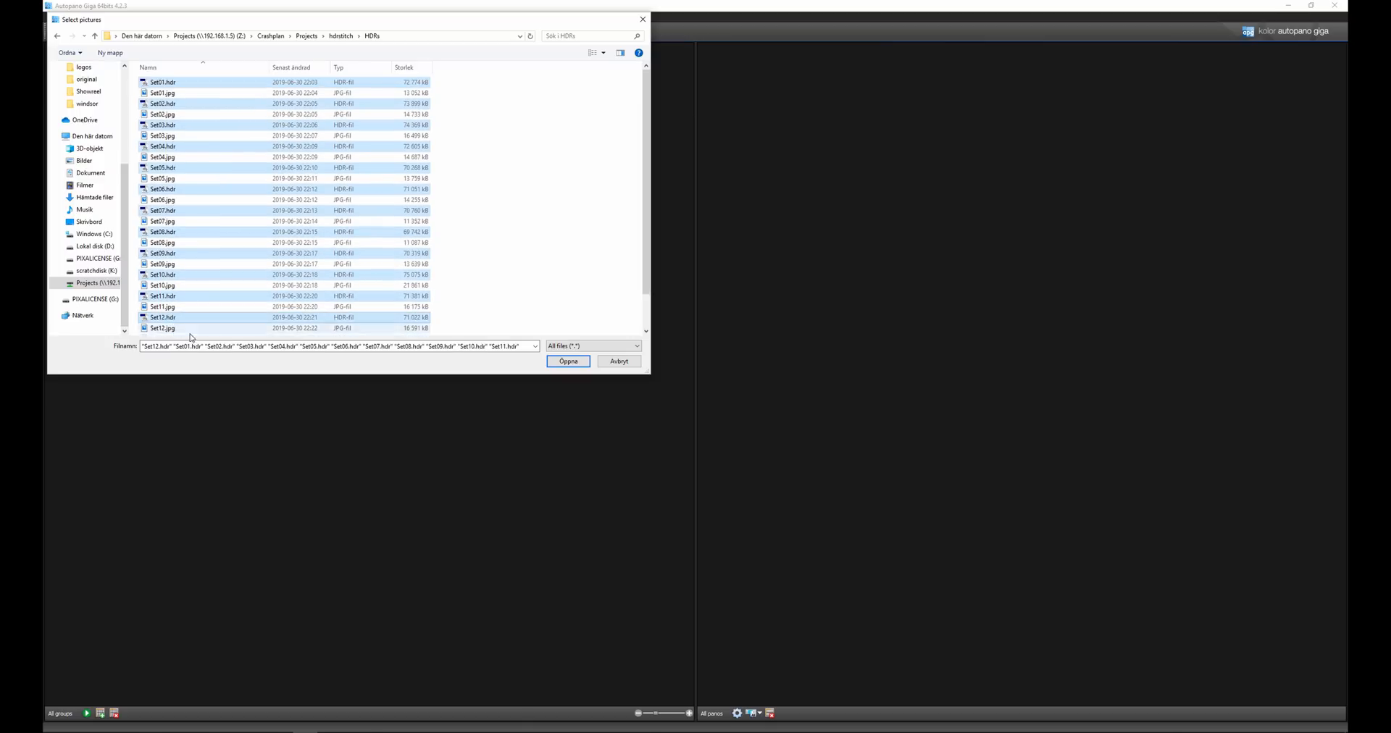
pyautogui.keyDown('ctrl'); pyautogui.click(163, 317); pyautogui.keyUp('ctrl')
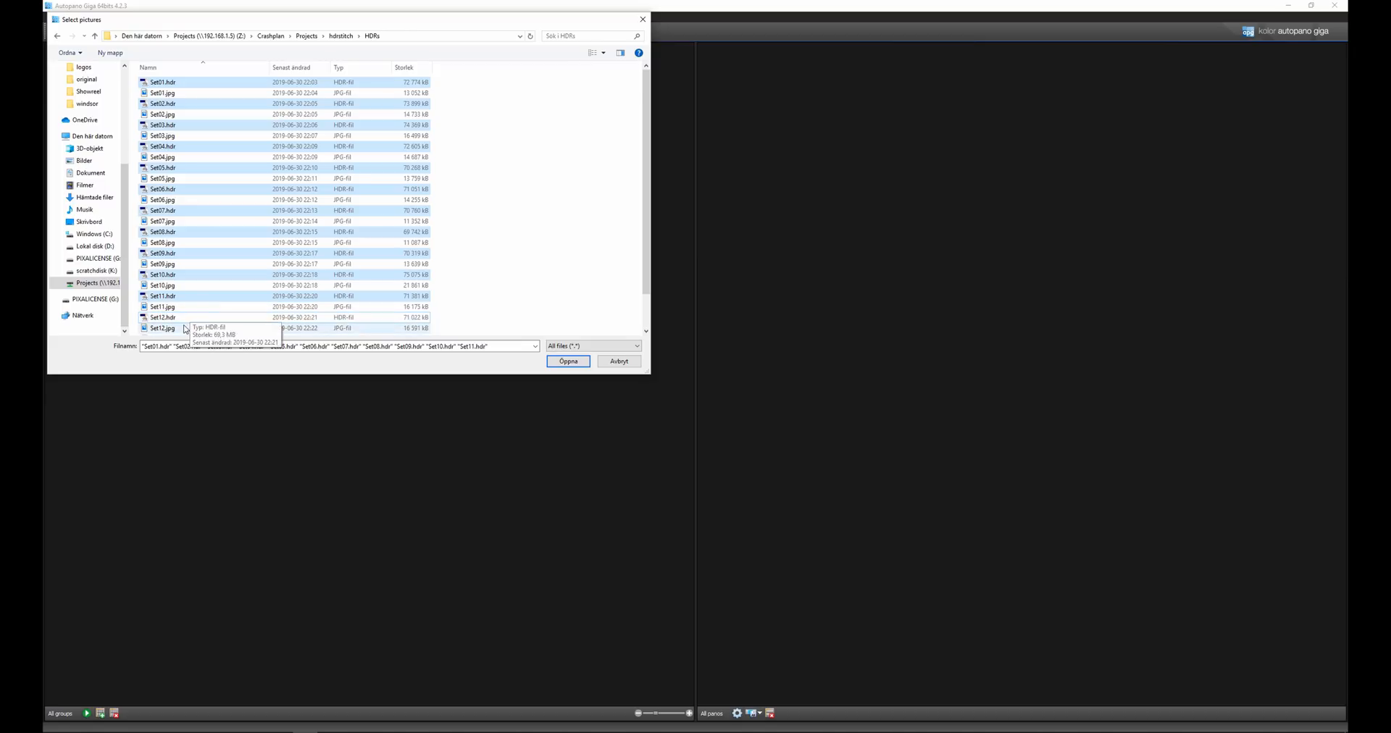
pyautogui.hotkey('ctrl', 'shift', '5')
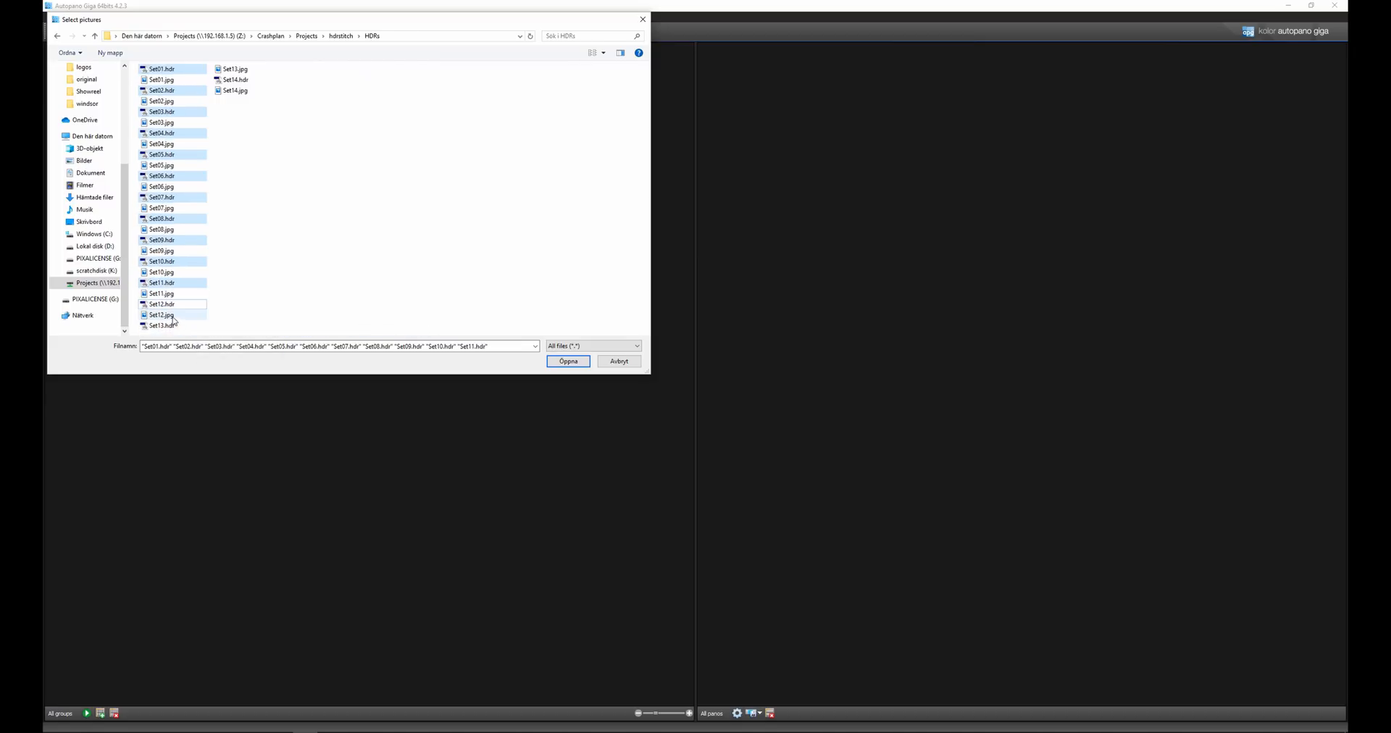
pyautogui.keyDown('ctrl'); pyautogui.click(163, 304); pyautogui.keyUp('ctrl')
pyautogui.keyDown('ctrl'); pyautogui.click(163, 325); pyautogui.keyUp('ctrl')
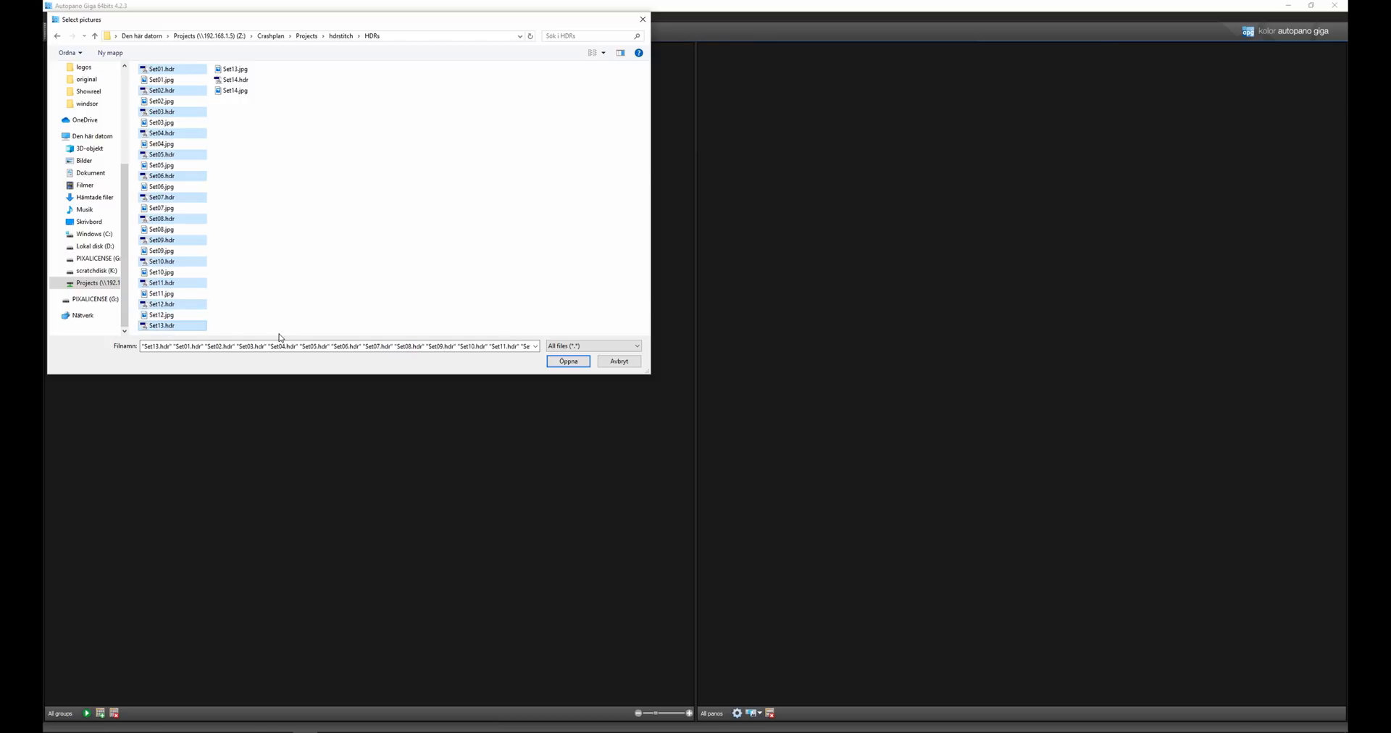
pyautogui.click(568, 361)
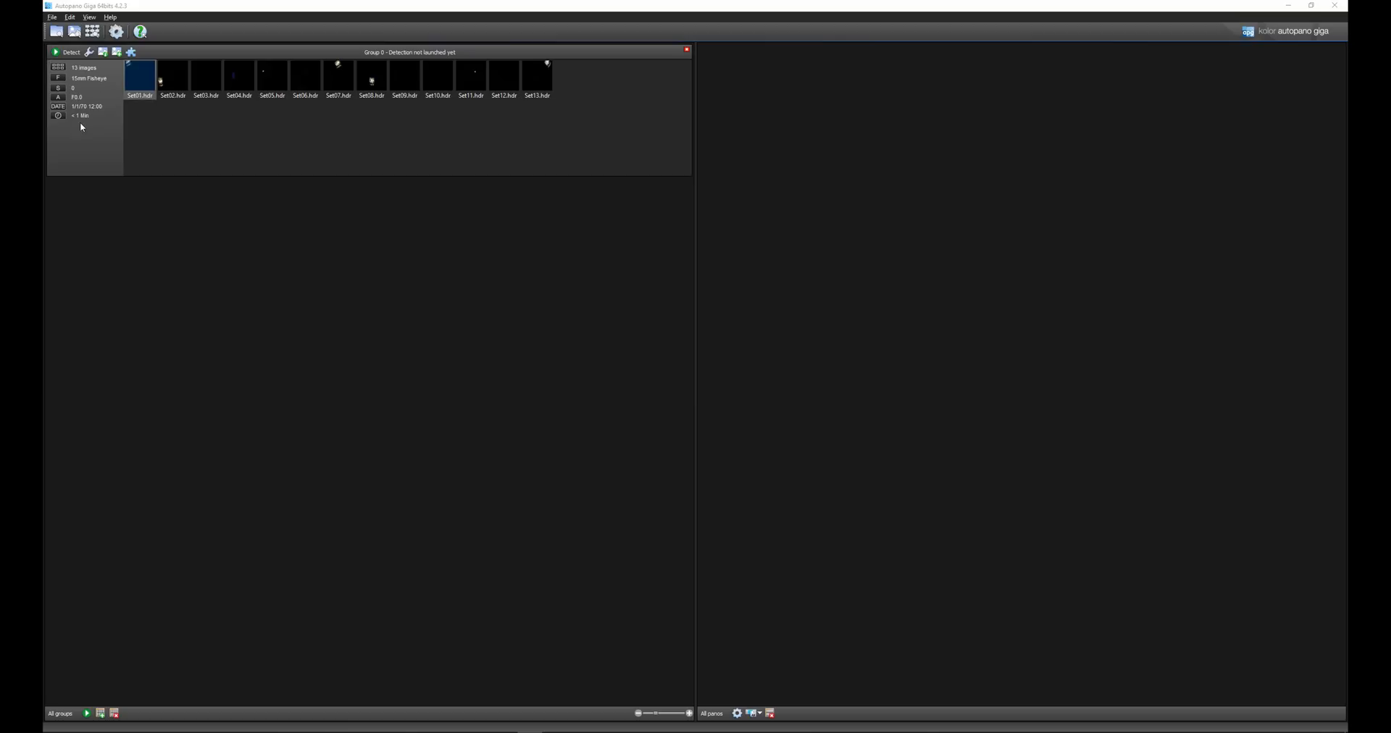
# Review the group's detection, panorama and render settings, keep 15 mm fisheye and run Detect
pyautogui.click(89, 51)
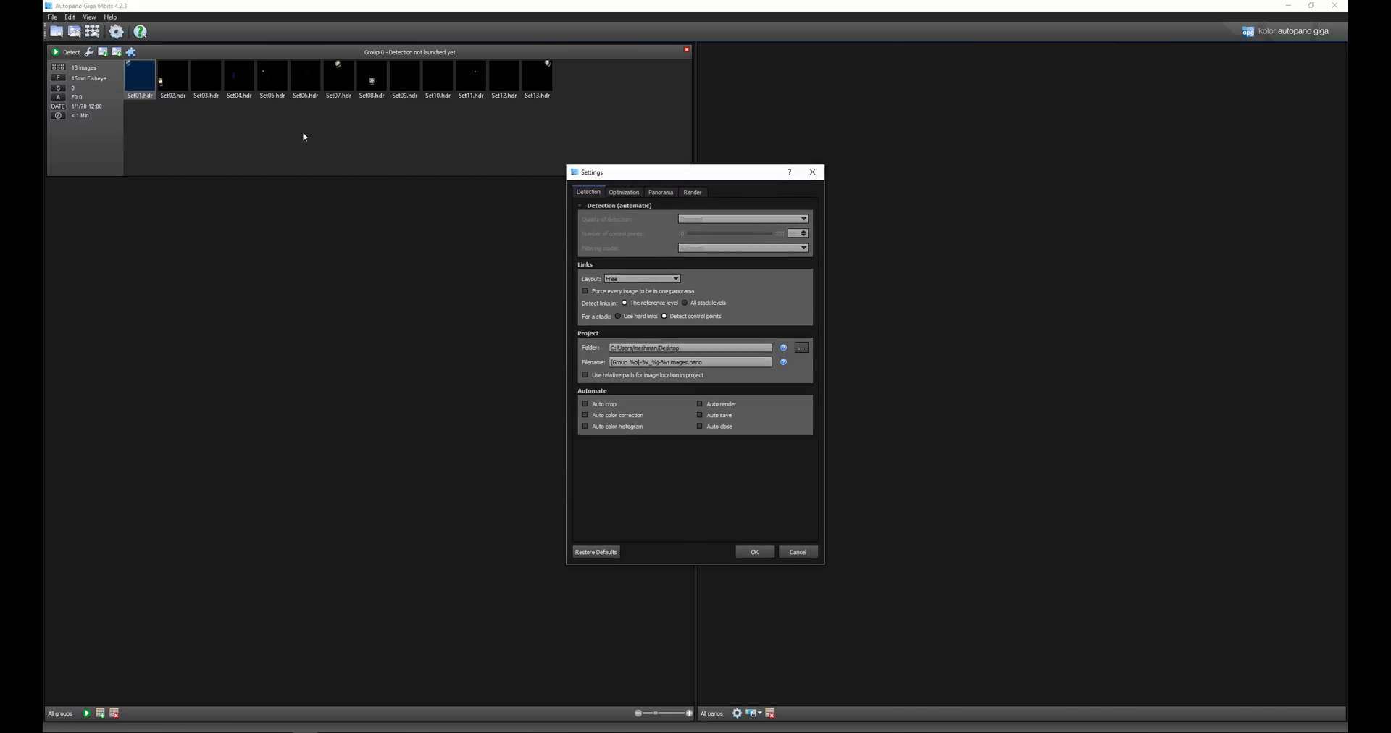
pyautogui.moveTo(700, 174); pyautogui.dragTo(655, 164)
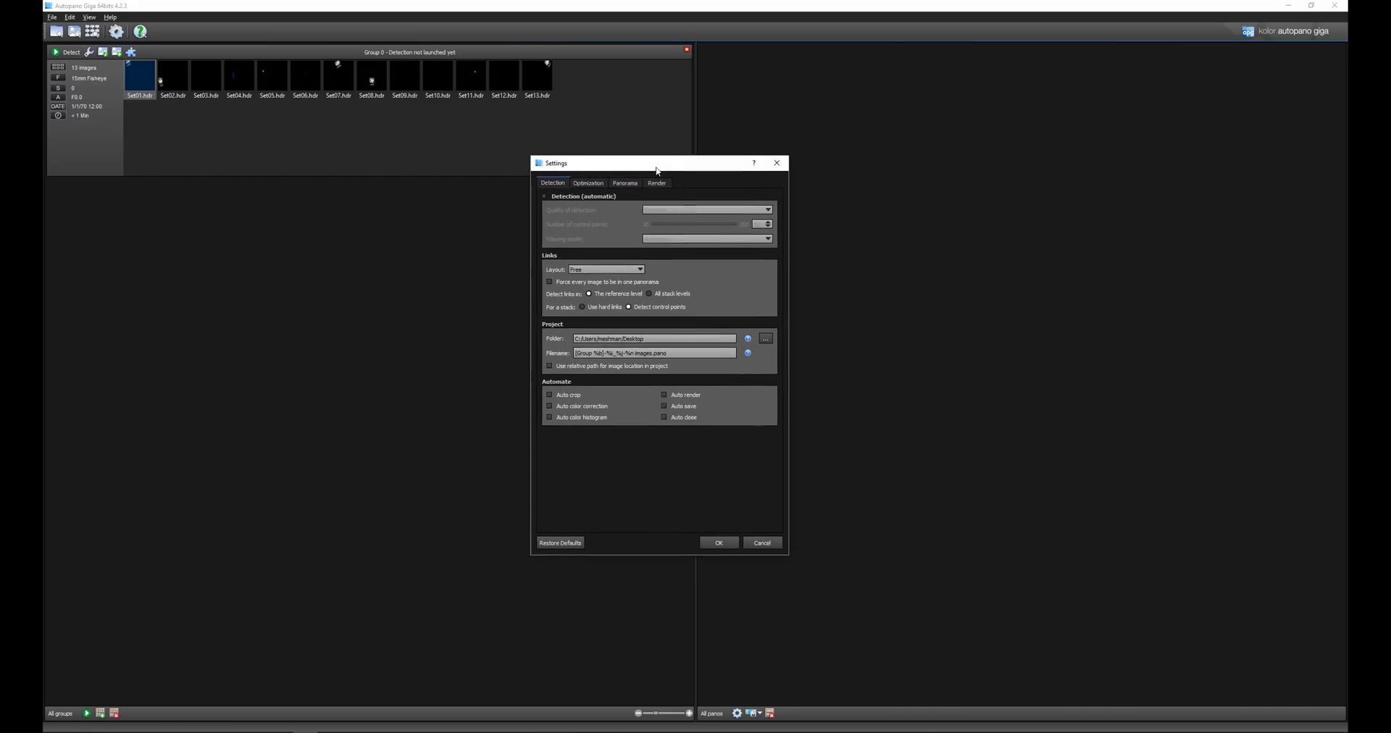
pyautogui.click(578, 182)
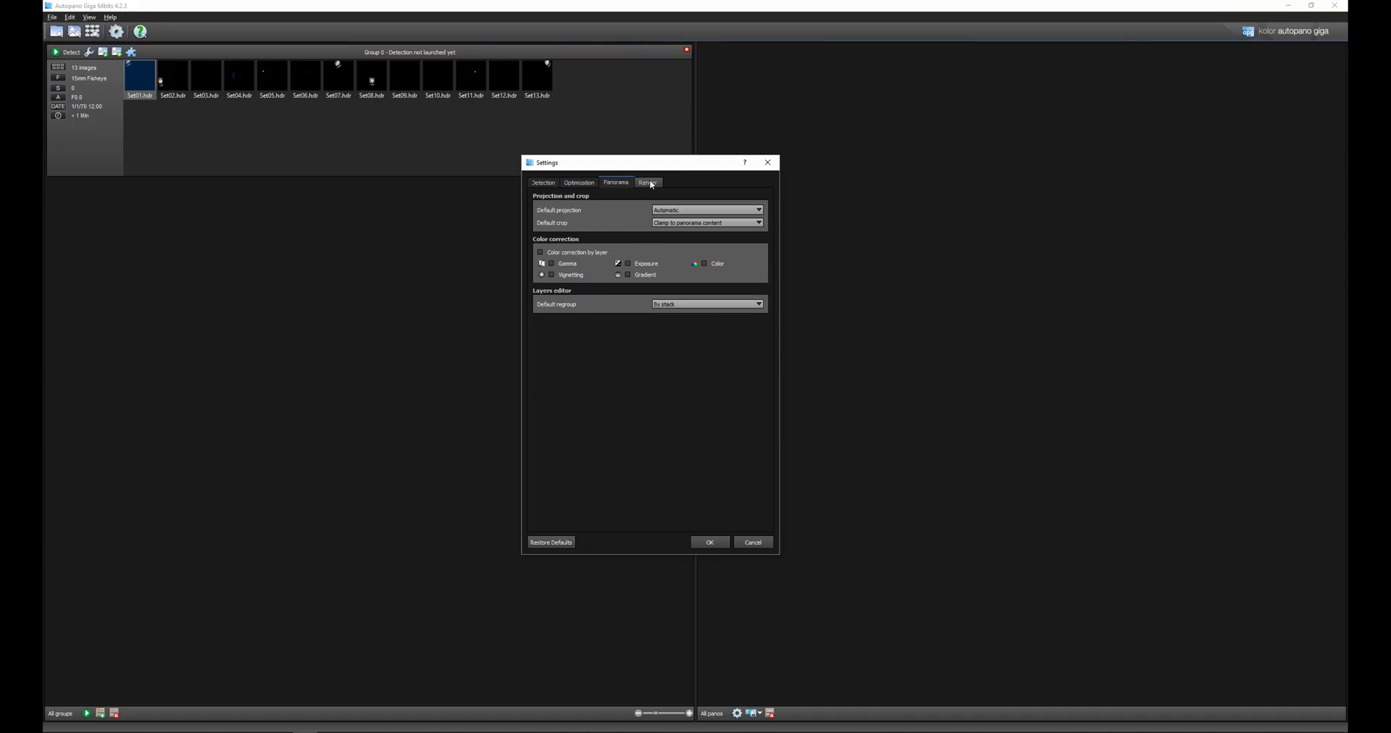
pyautogui.click(650, 184)
pyautogui.click(541, 183)
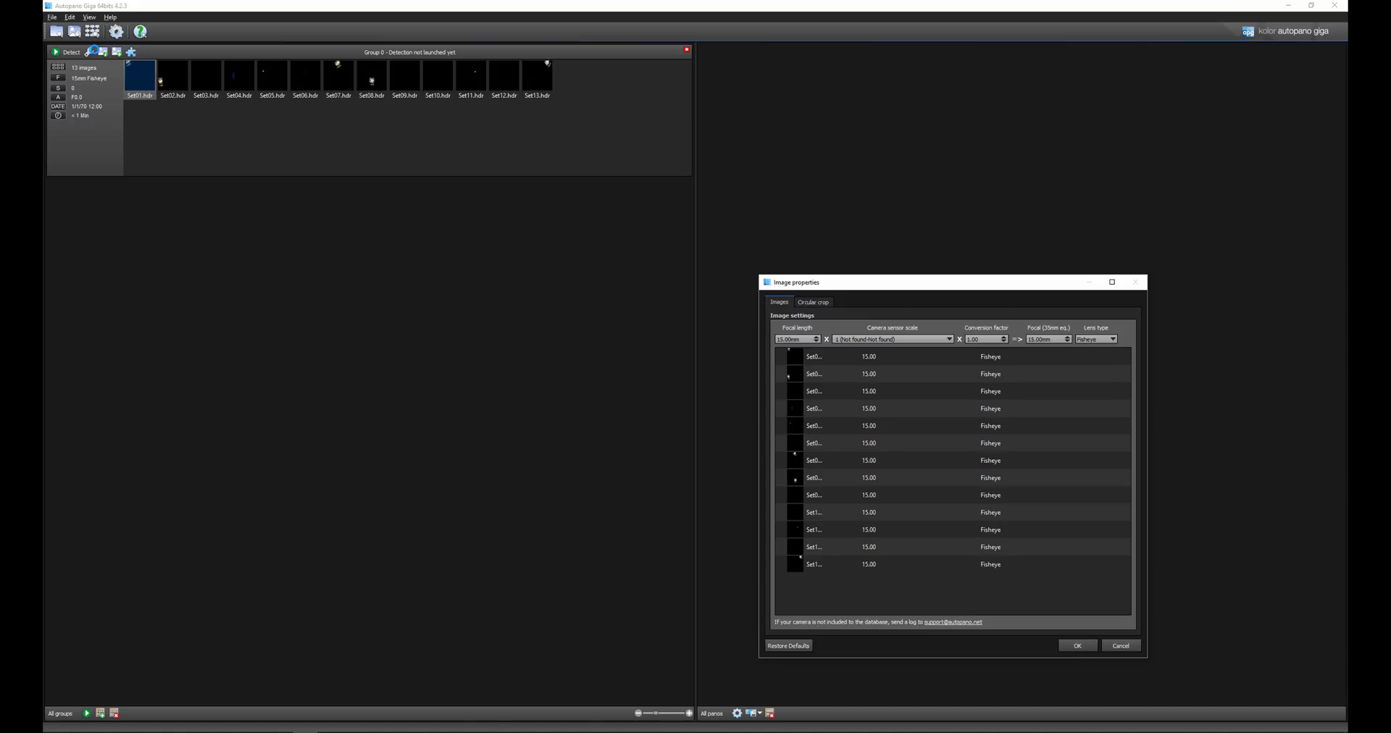
pyautogui.click(68, 52)
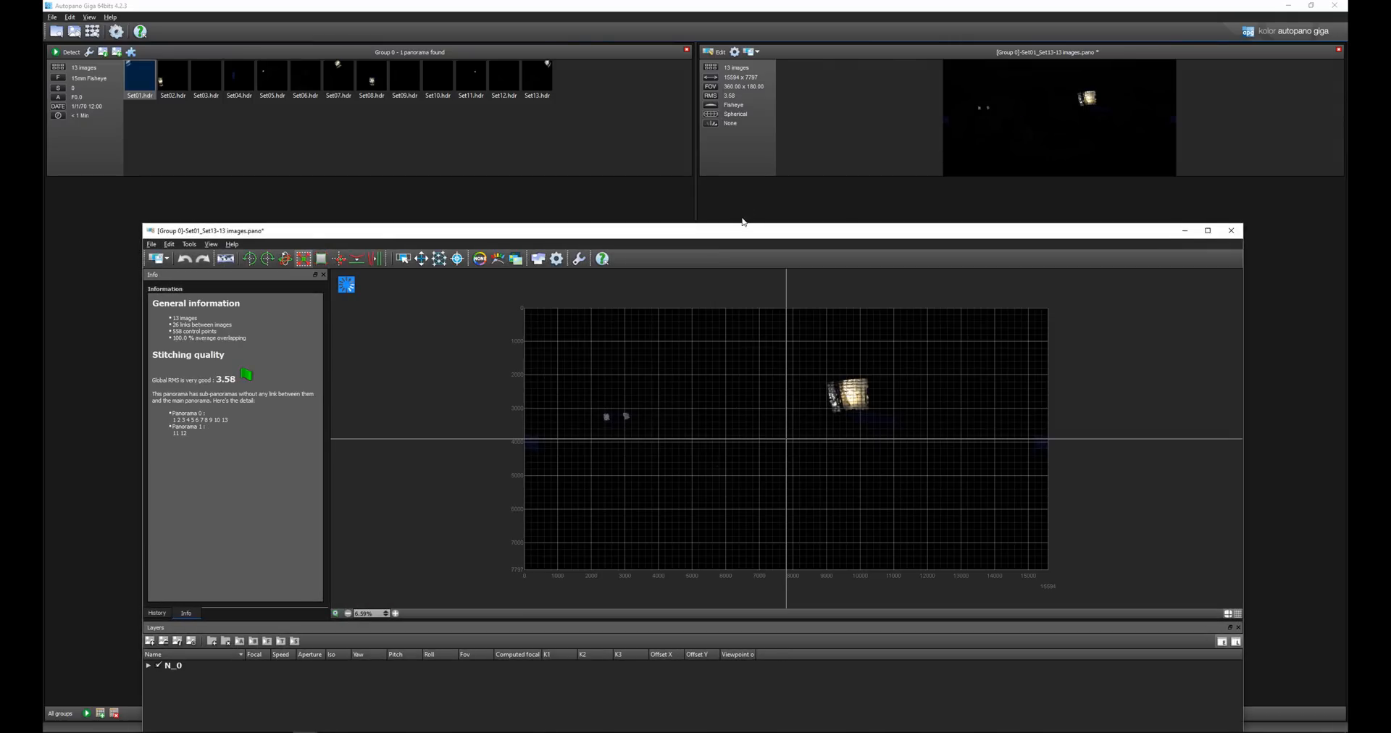
# Apply a Levels gamma boost of about 4.74 to brighten the panorama
pyautogui.moveTo(757, 230); pyautogui.dragTo(794, 126)
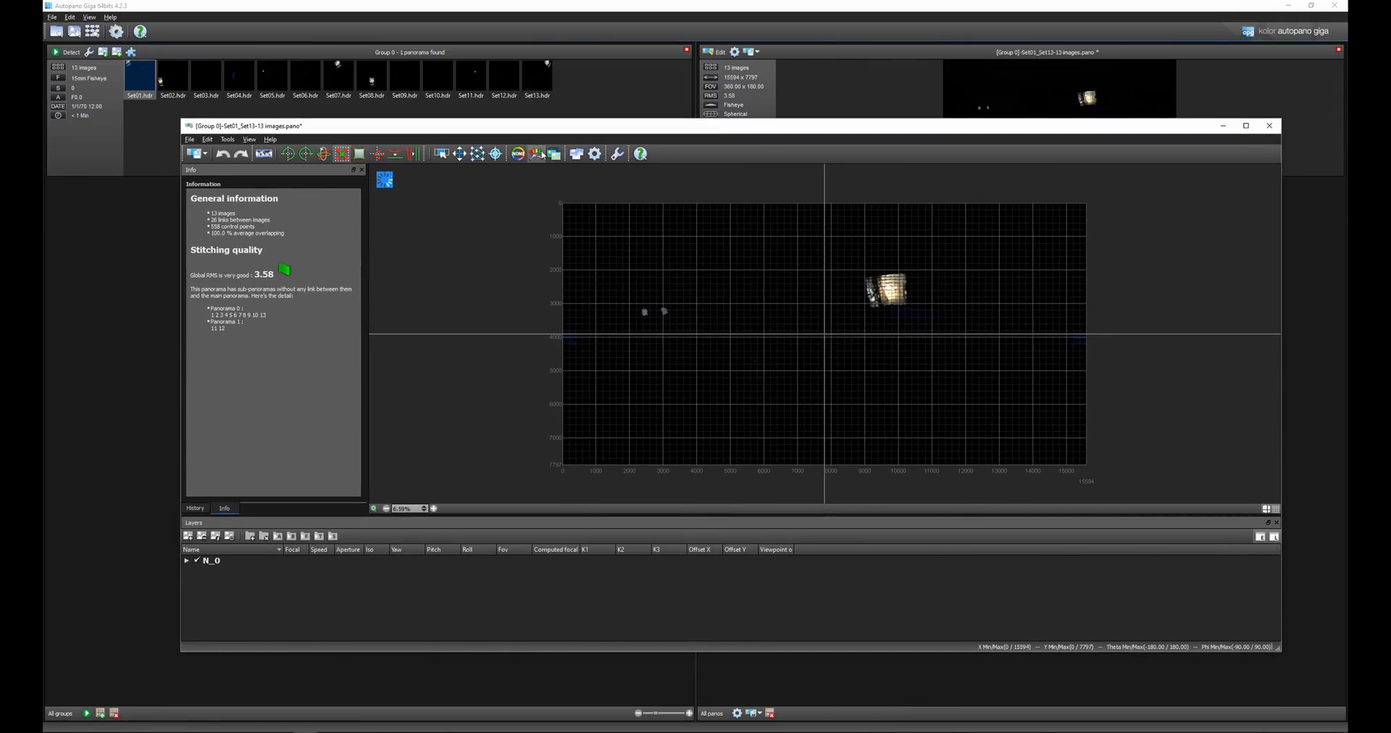
pyautogui.click(263, 153)
pyautogui.moveTo(259, 347); pyautogui.dragTo(300, 349)
pyautogui.click(298, 347)
pyautogui.click(287, 346)
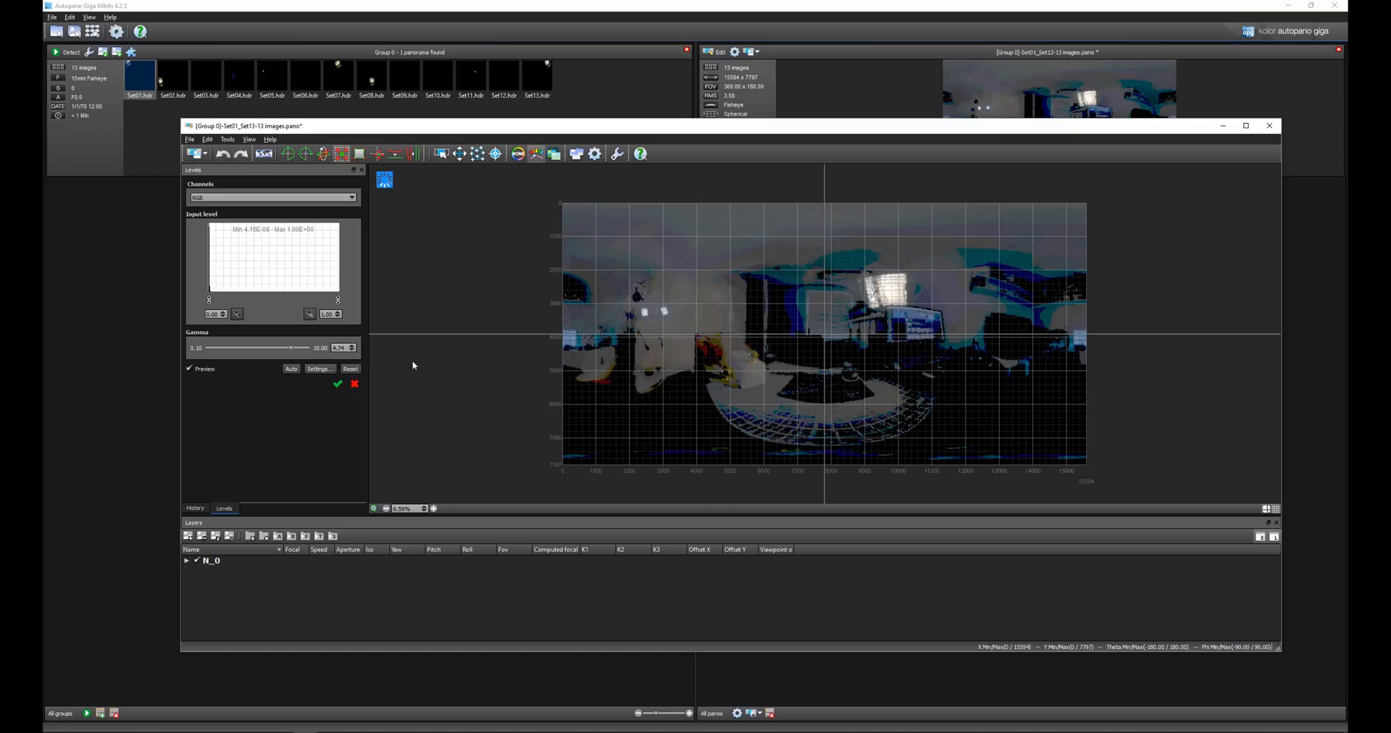
pyautogui.click(337, 384)
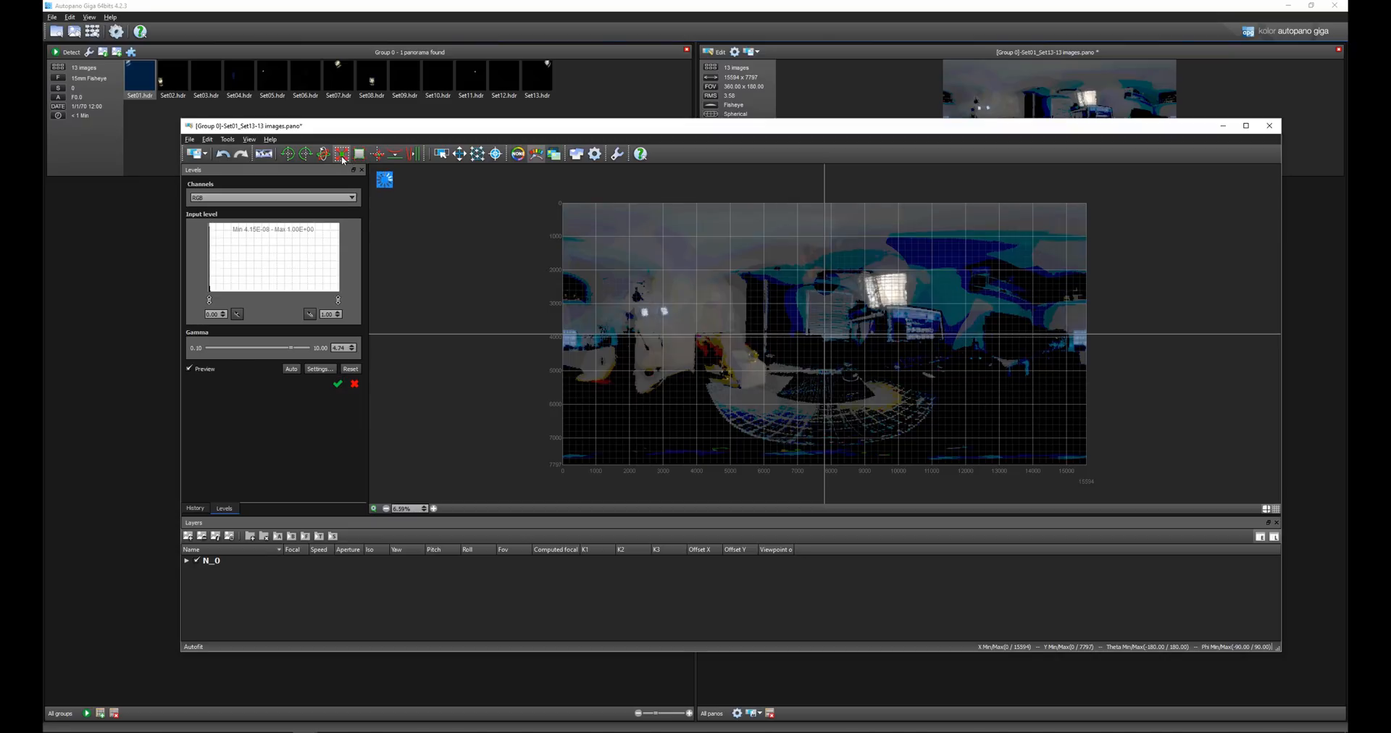
# Use Move mode to shift the panorama content to the right, re-centring the scene
pyautogui.click(459, 154)
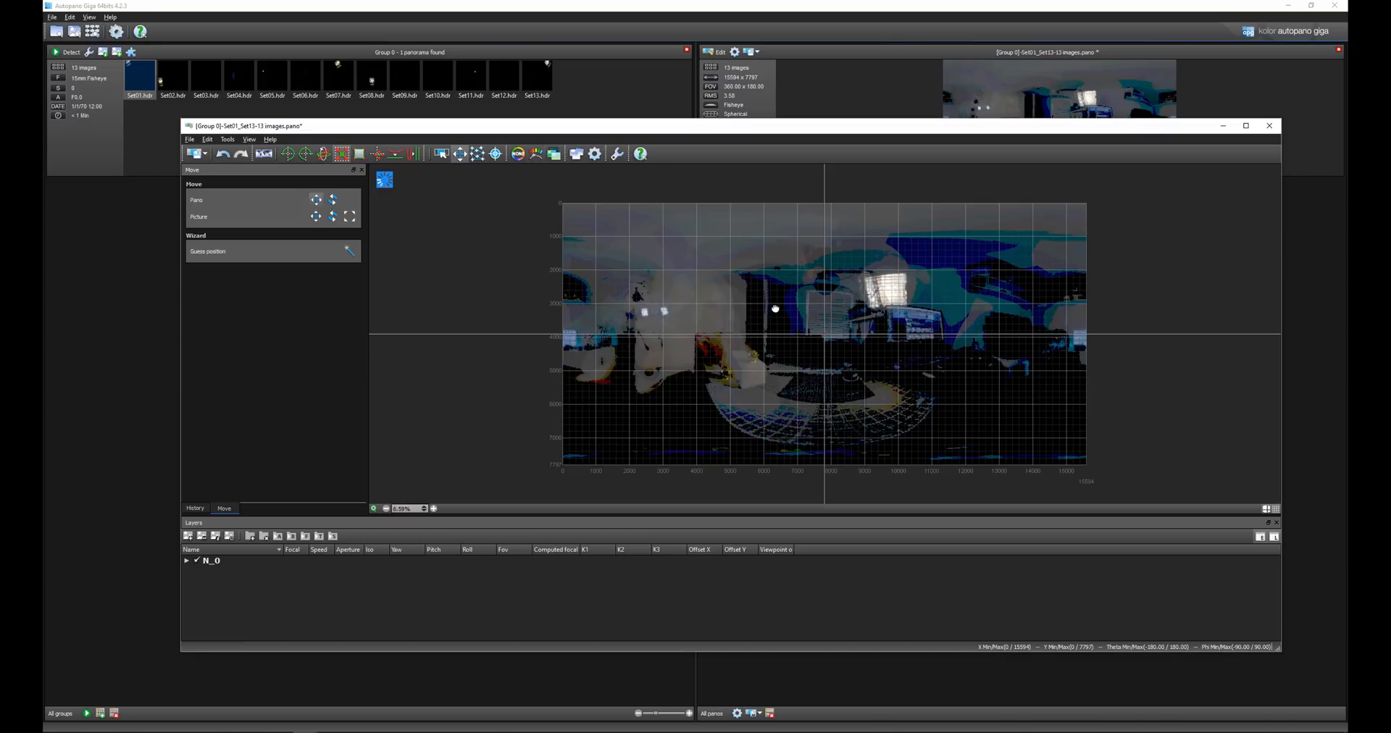
pyautogui.moveTo(771, 306); pyautogui.dragTo(868, 318)
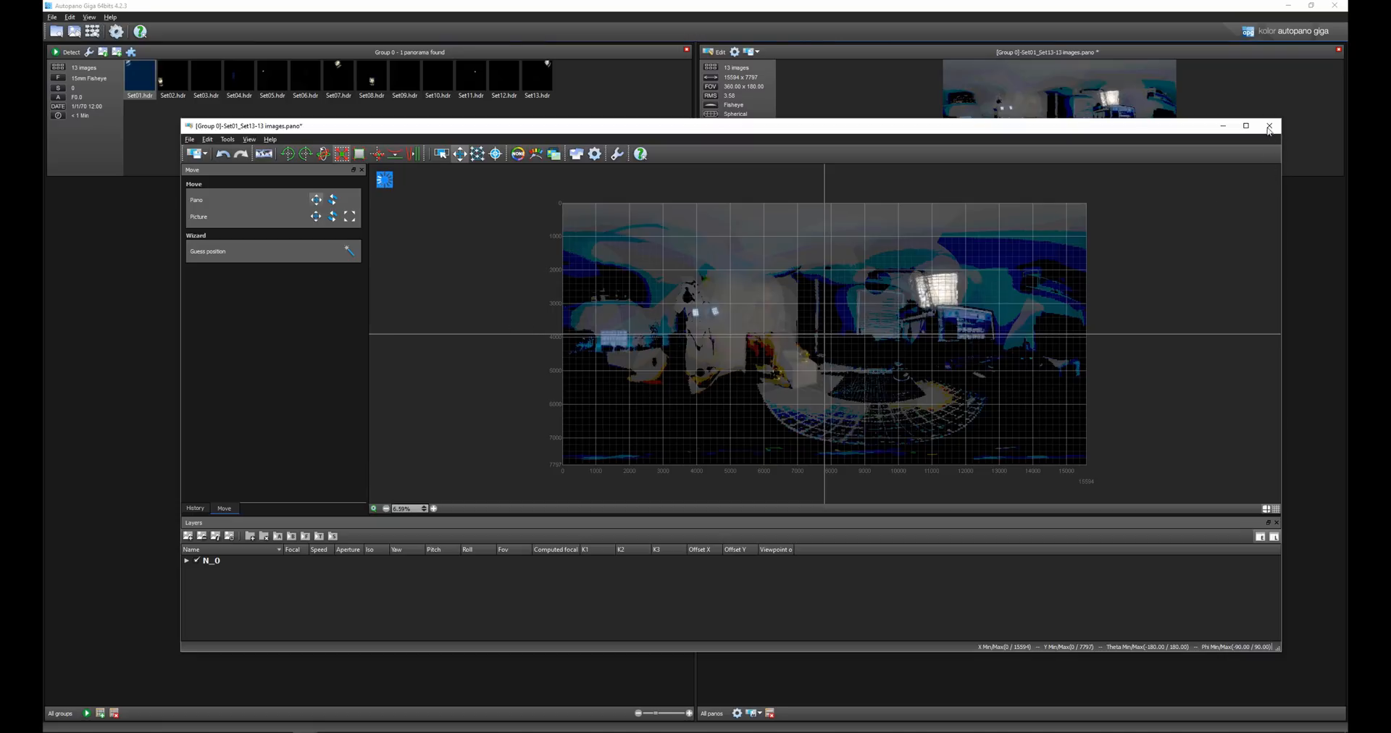
# Set the render output to a 16384 × 8192 uncompressed 32-bit EXR by ILM
pyautogui.click(1273, 126)
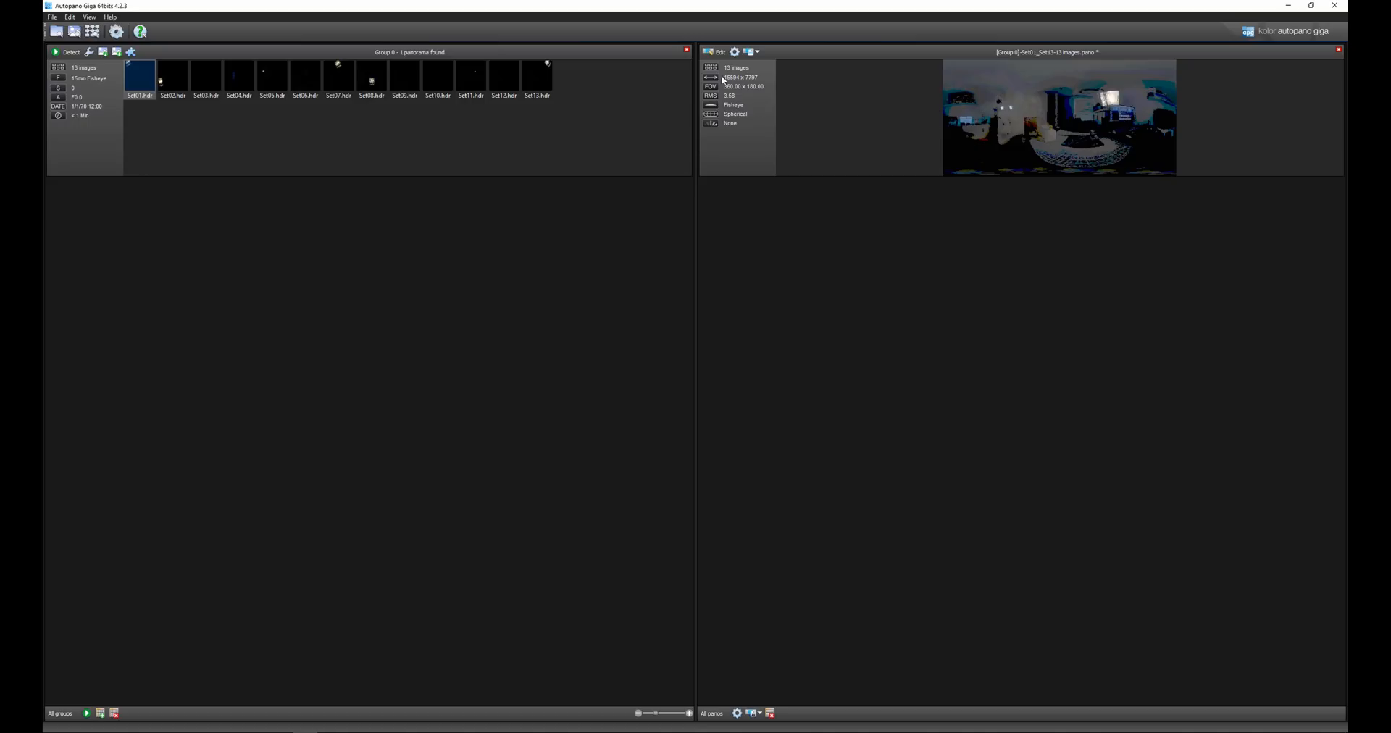
pyautogui.click(735, 52)
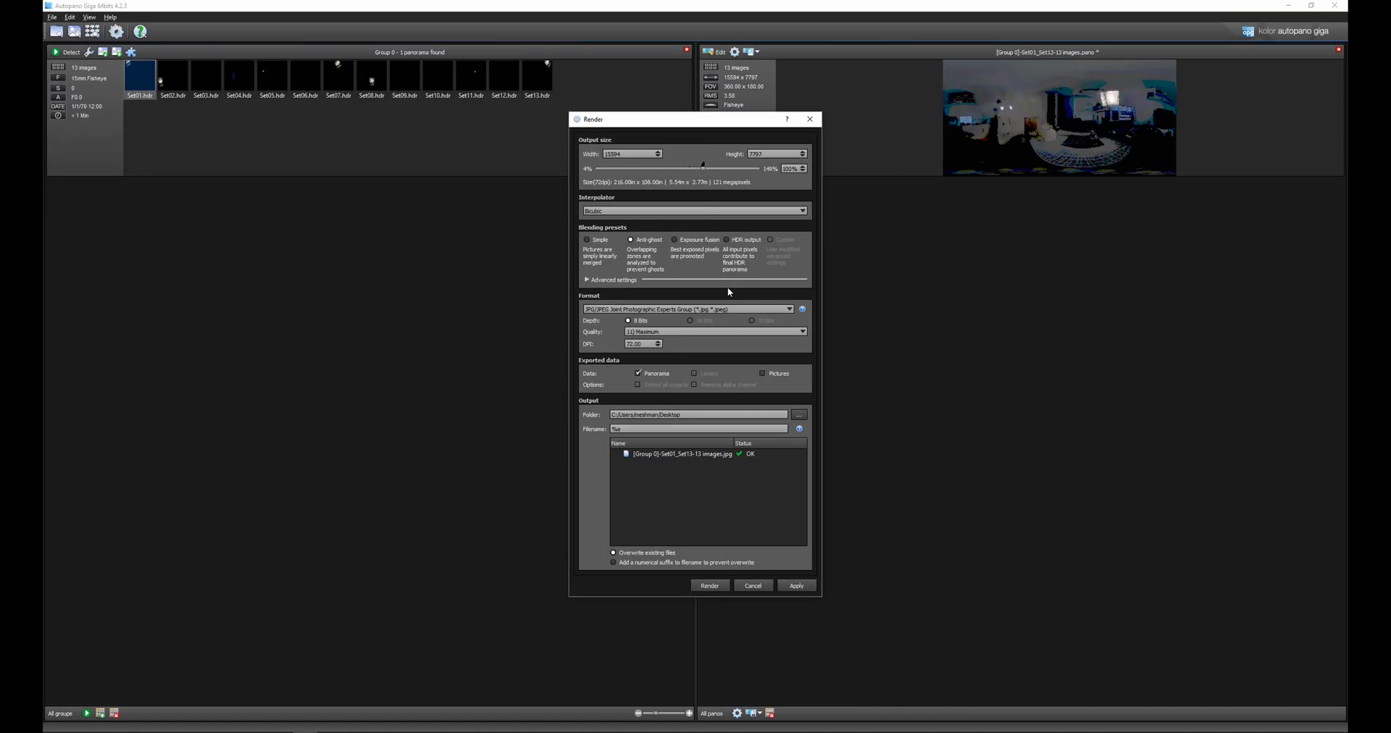
pyautogui.click(672, 310)
pyautogui.click(610, 320)
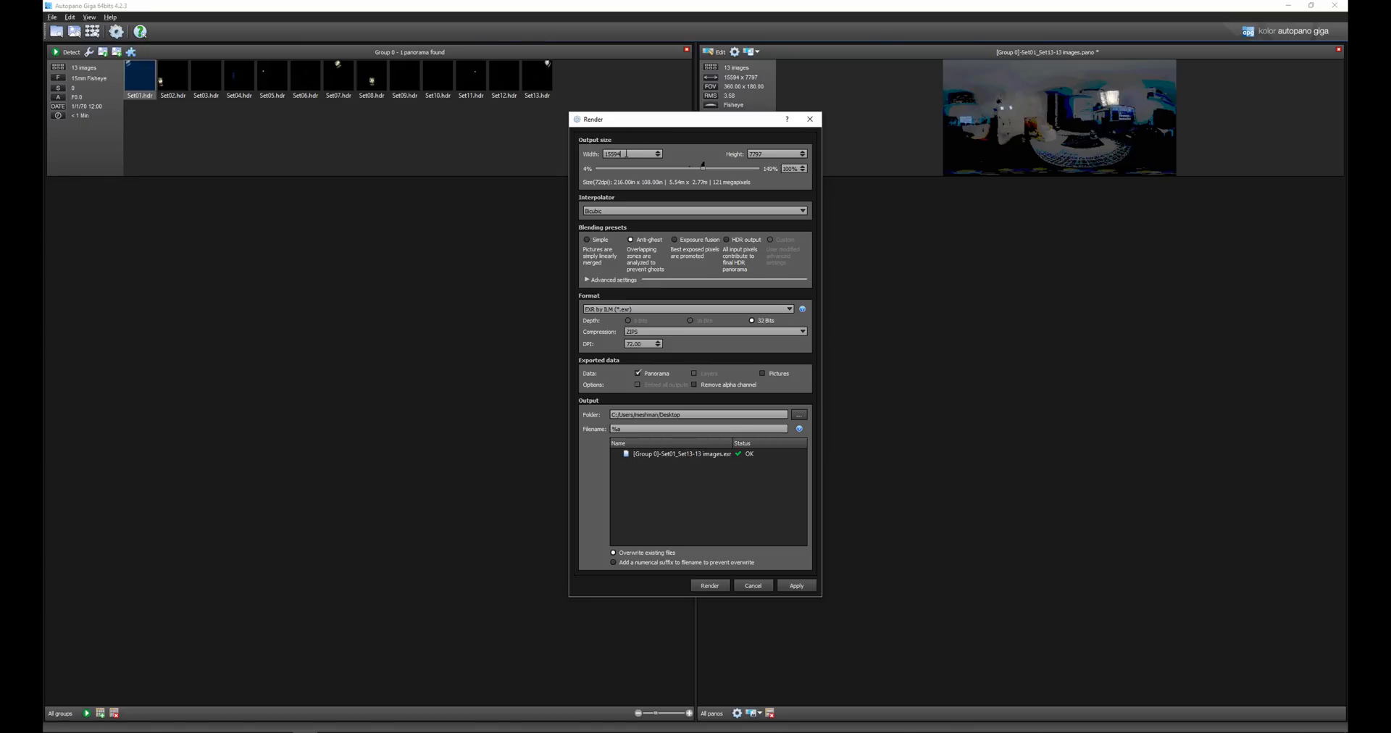
pyautogui.doubleClick(777, 154)
pyautogui.write('92')
pyautogui.scroll(1, 646, 334)
# Choose the desktop (Skrivbord) as the render output folder
pyautogui.click(804, 416)
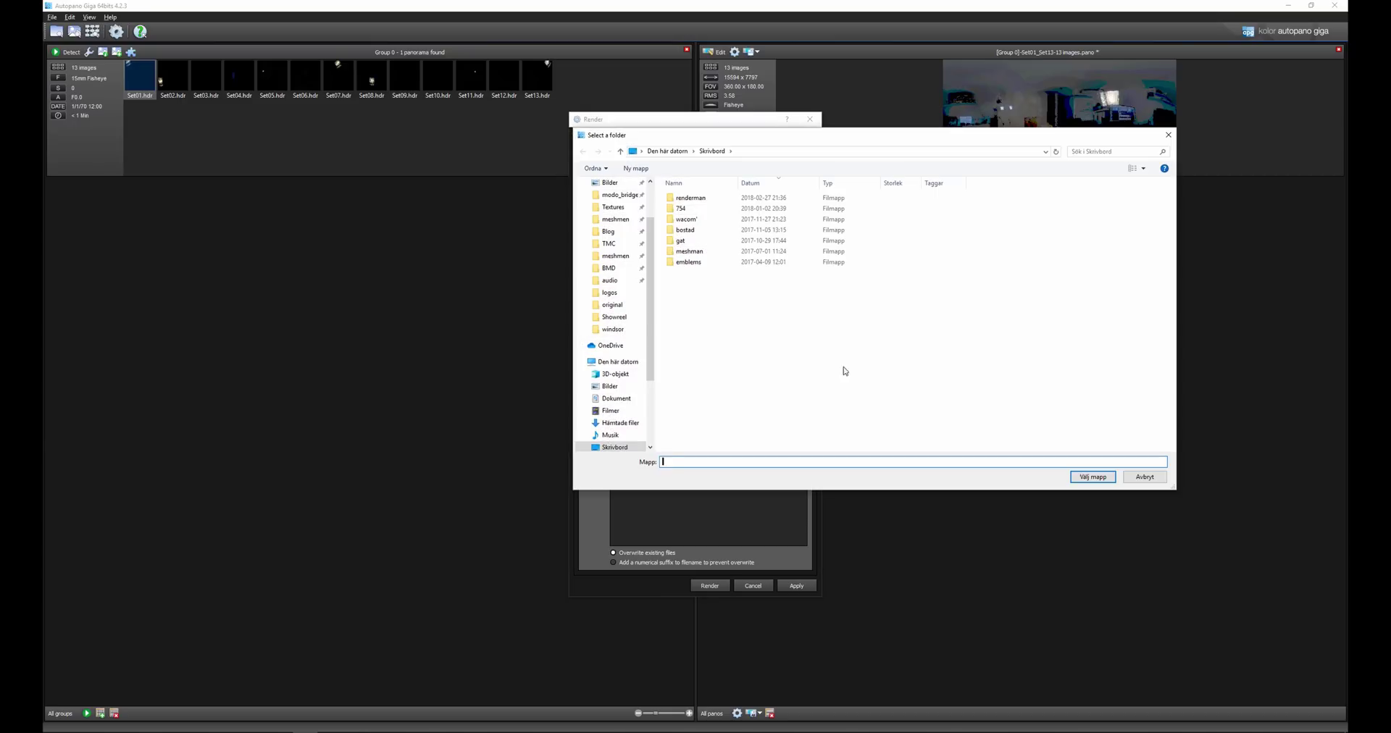
pyautogui.click(711, 152)
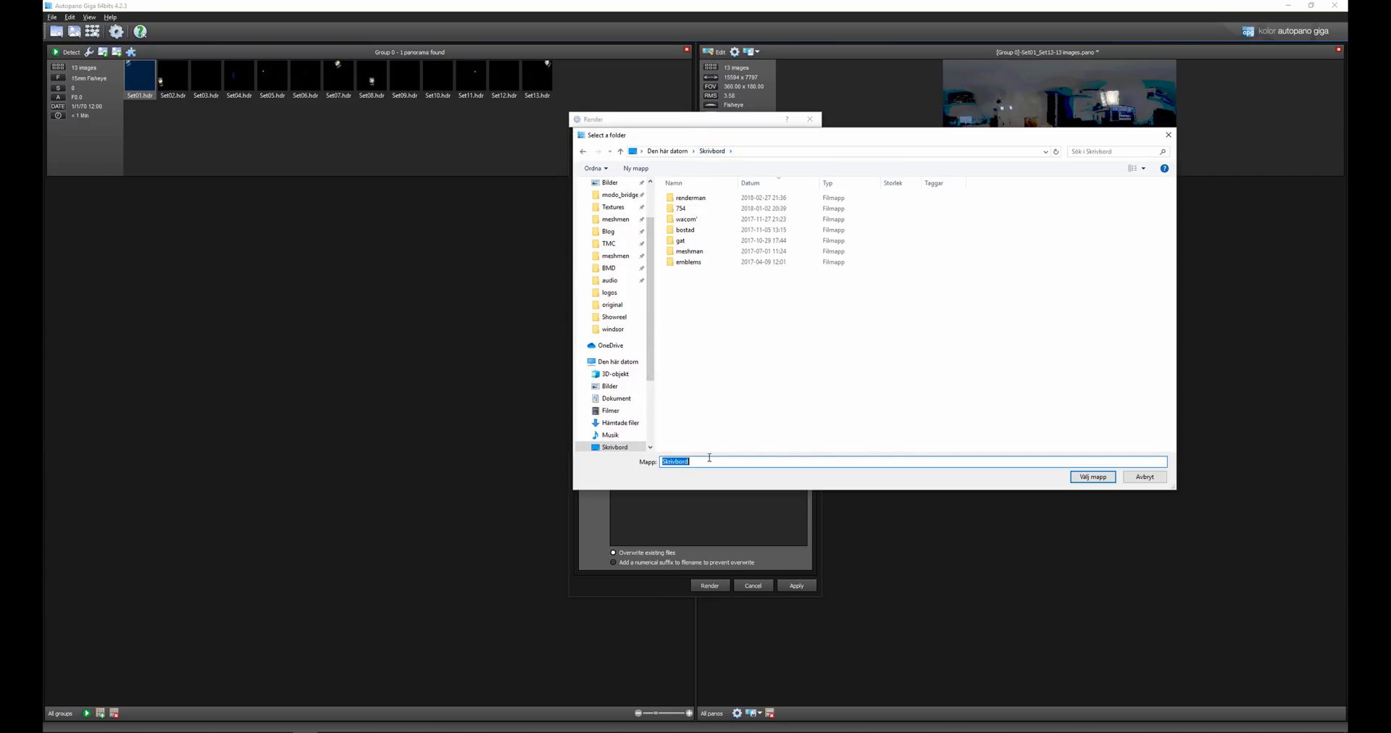